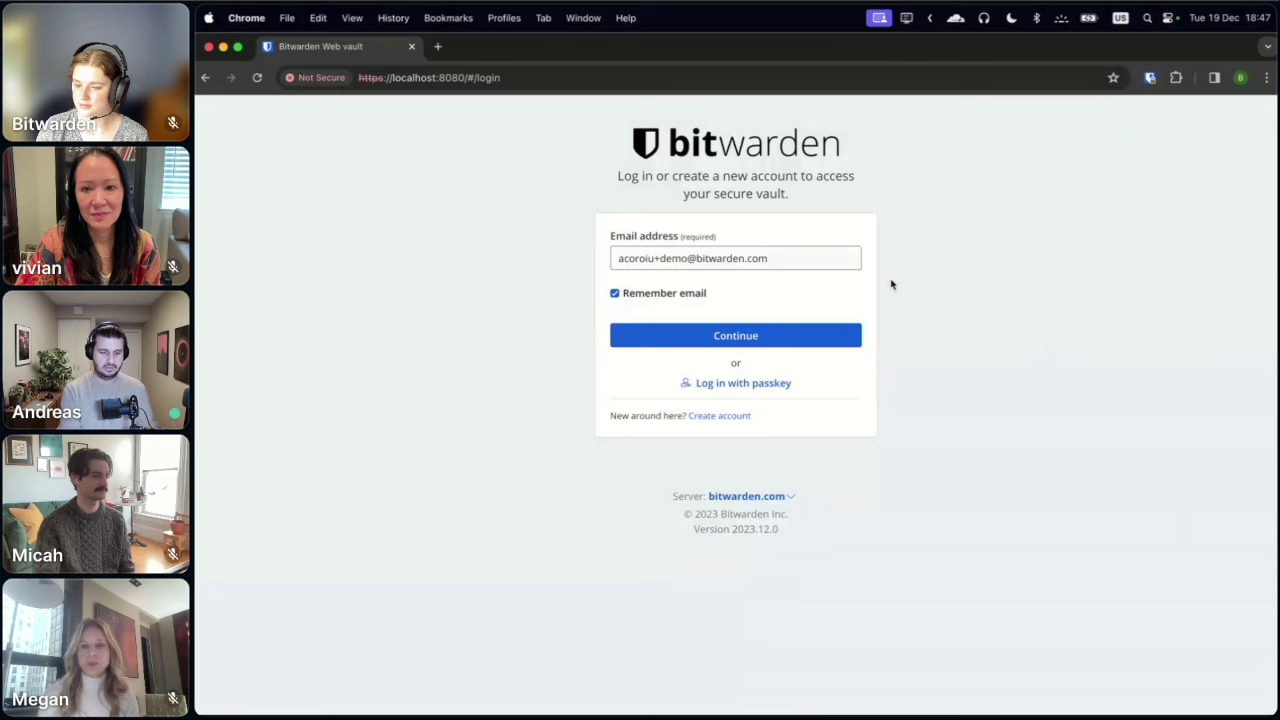
# Step: Sign in with the master password and the 6-digit authenticator code to reach All vaults
pyautogui.click(801, 337)
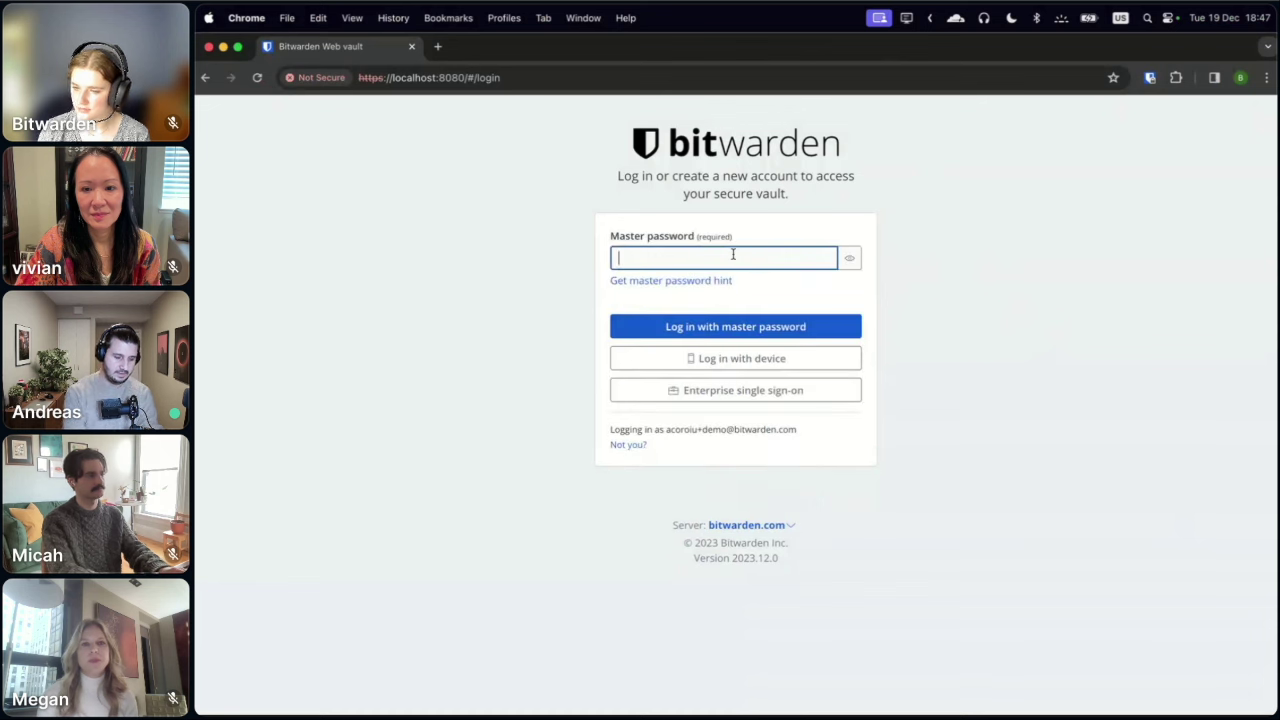
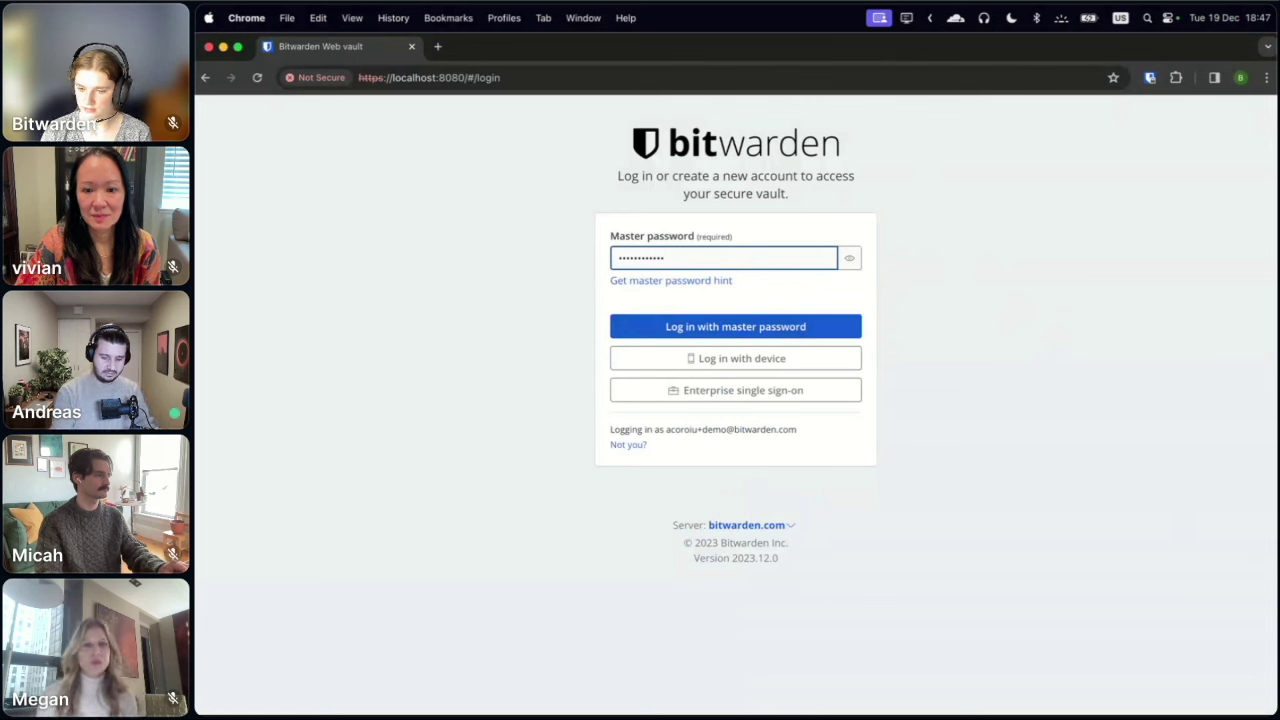
pyautogui.press('Return')
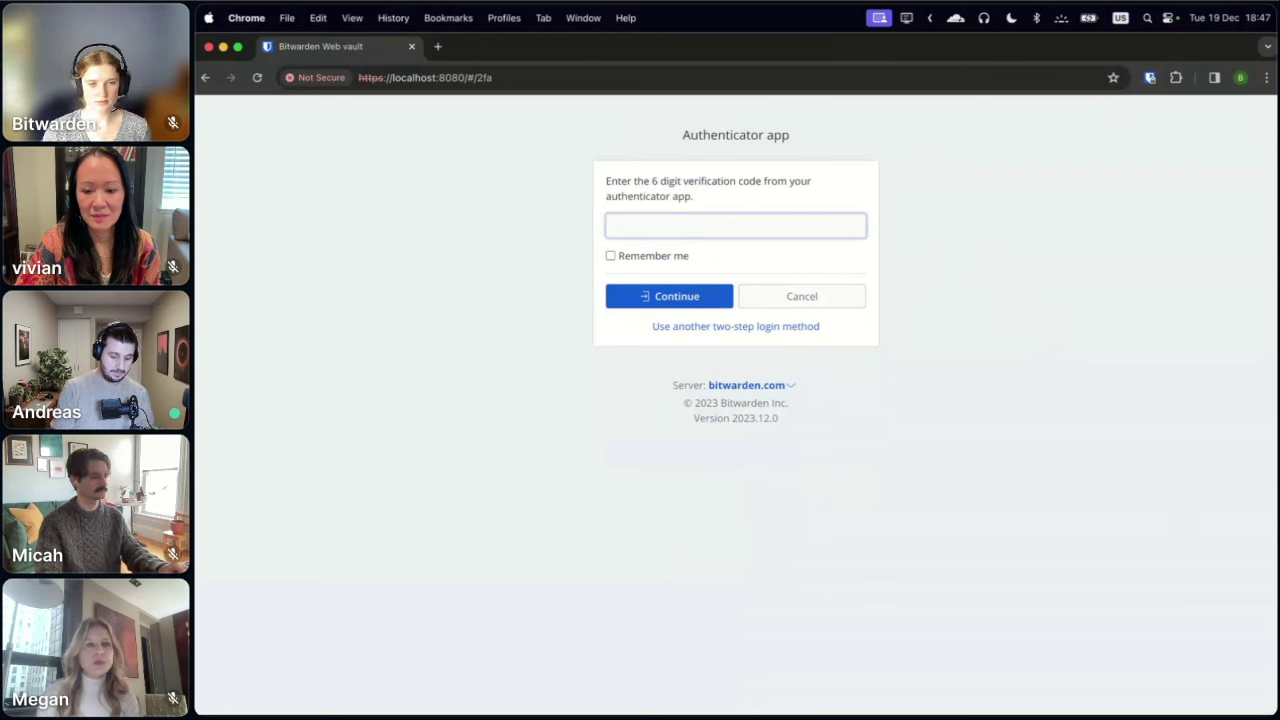
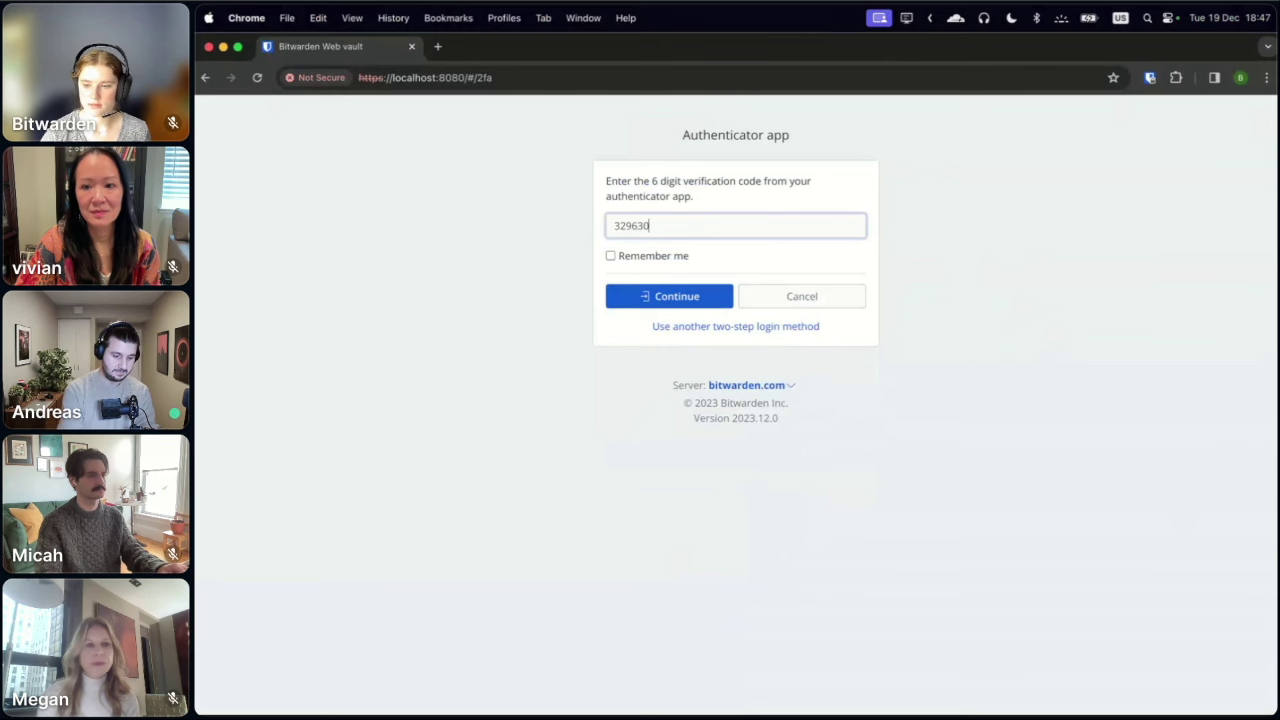
pyautogui.press('Return')
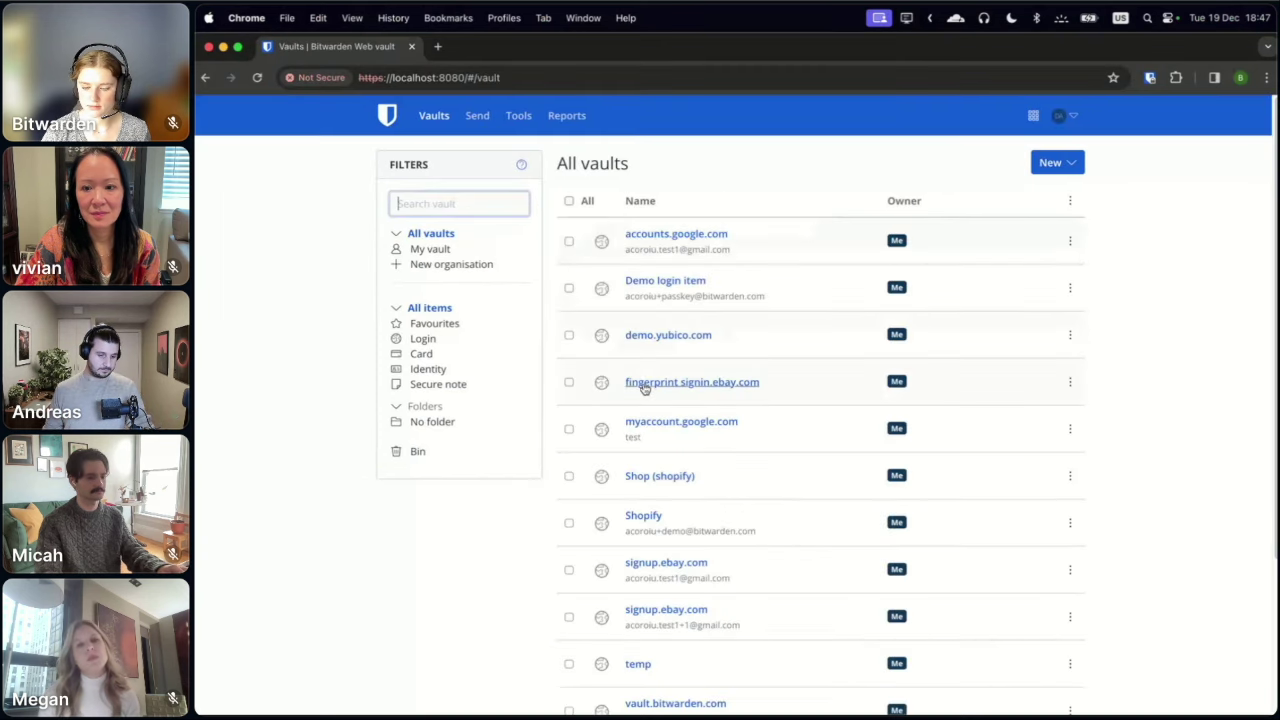
# Step: Go to Account settings > Security and scroll down to the Log in with passkey section
pyautogui.click(1065, 118)
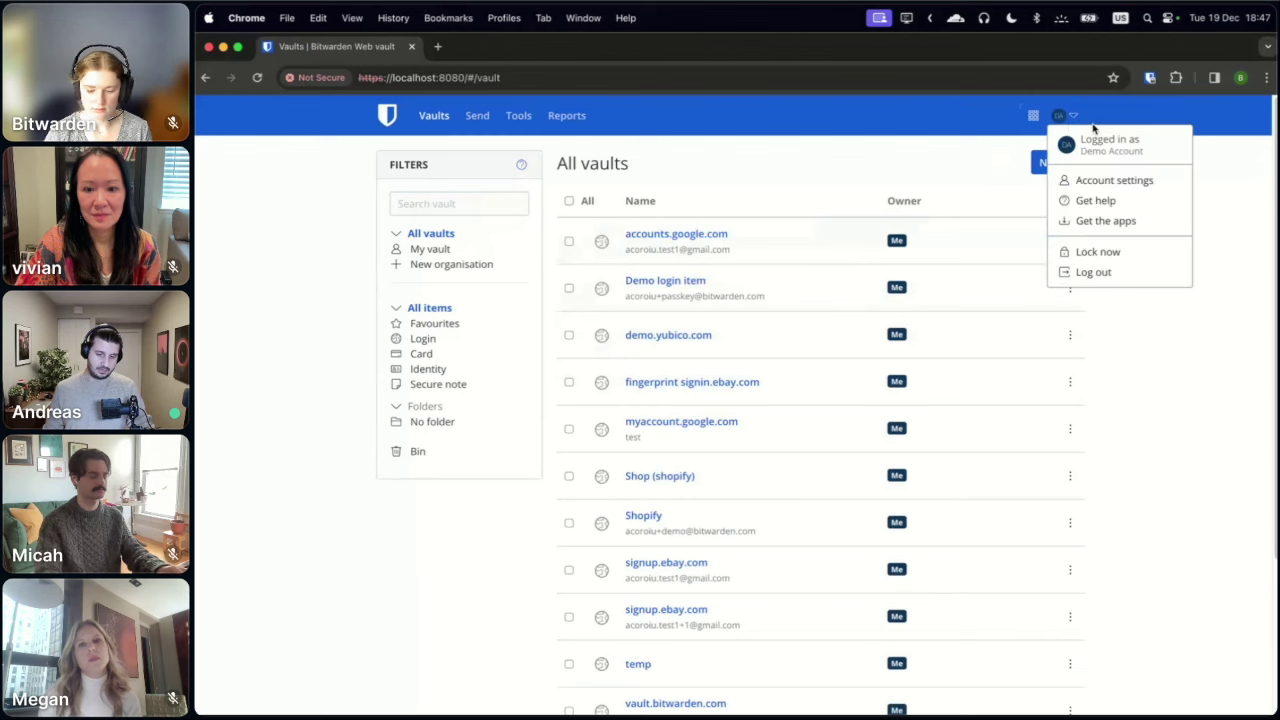
pyautogui.click(1120, 177)
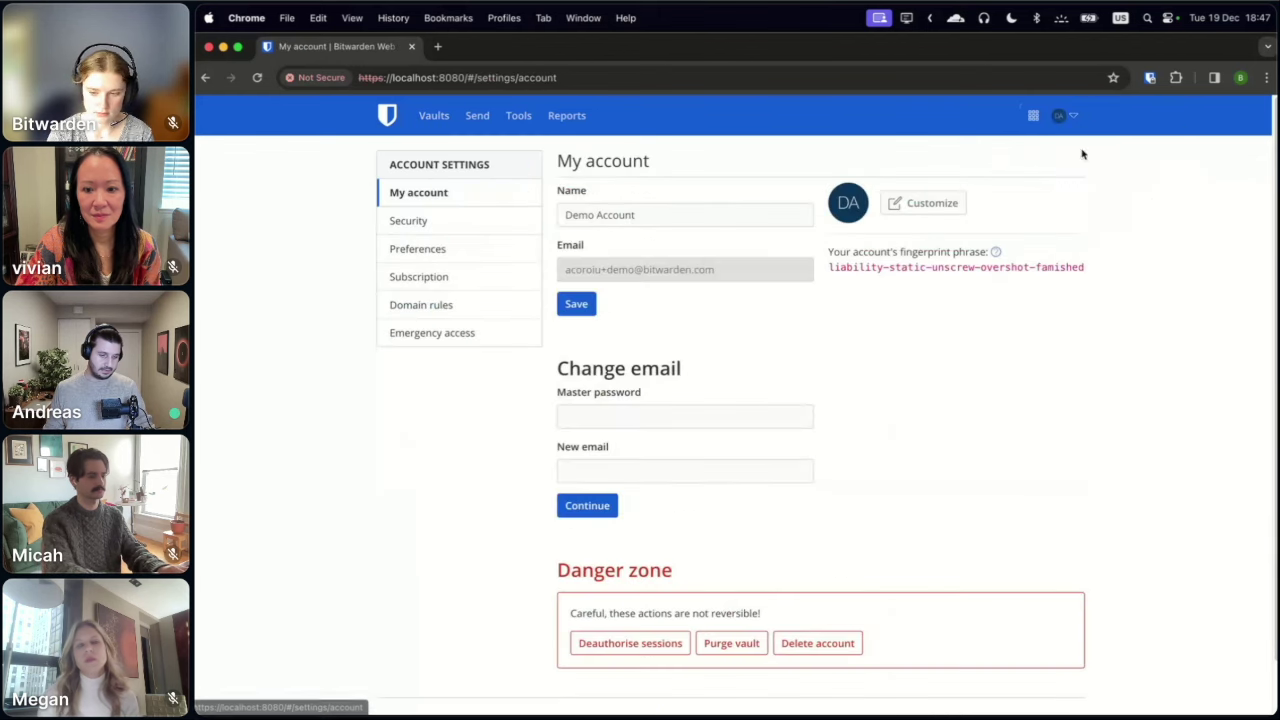
pyautogui.click(388, 222)
pyautogui.scroll(-2, 850, 628)
pyautogui.scroll(-1, 850, 628)
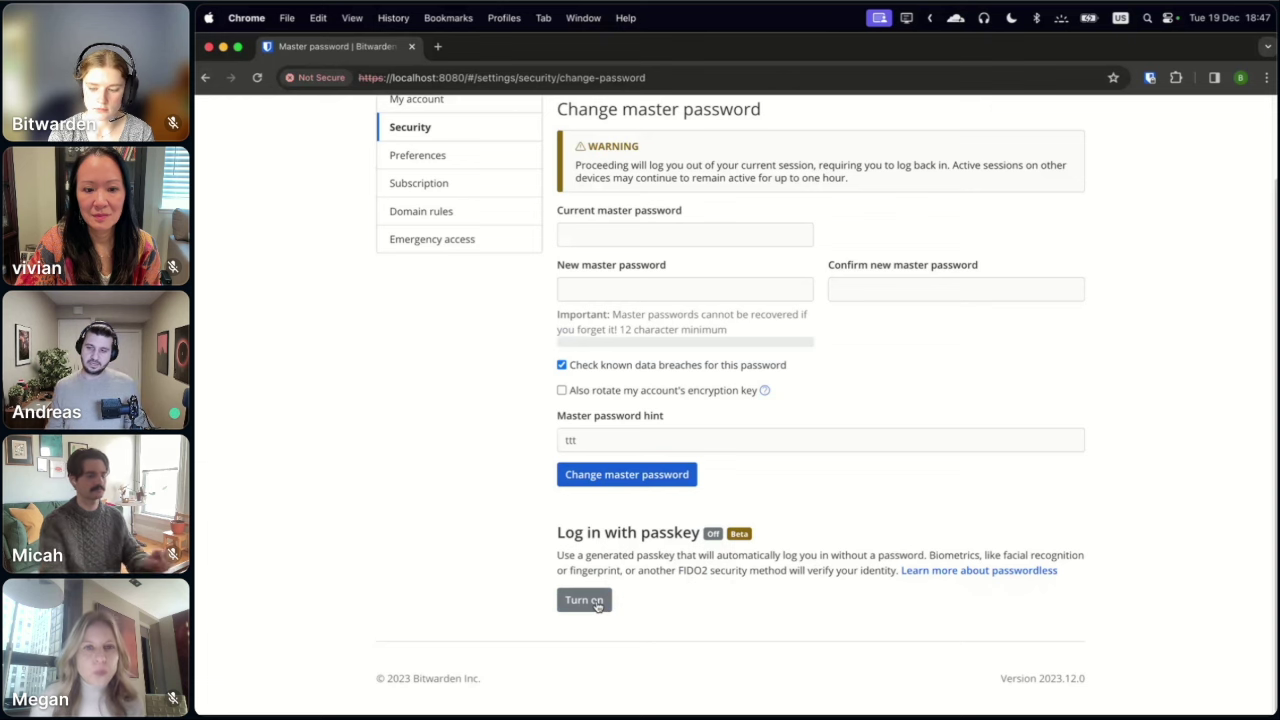
# Step: Start turning on passkey login, confirming with the master password and the security key PIN
pyautogui.click(590, 601)
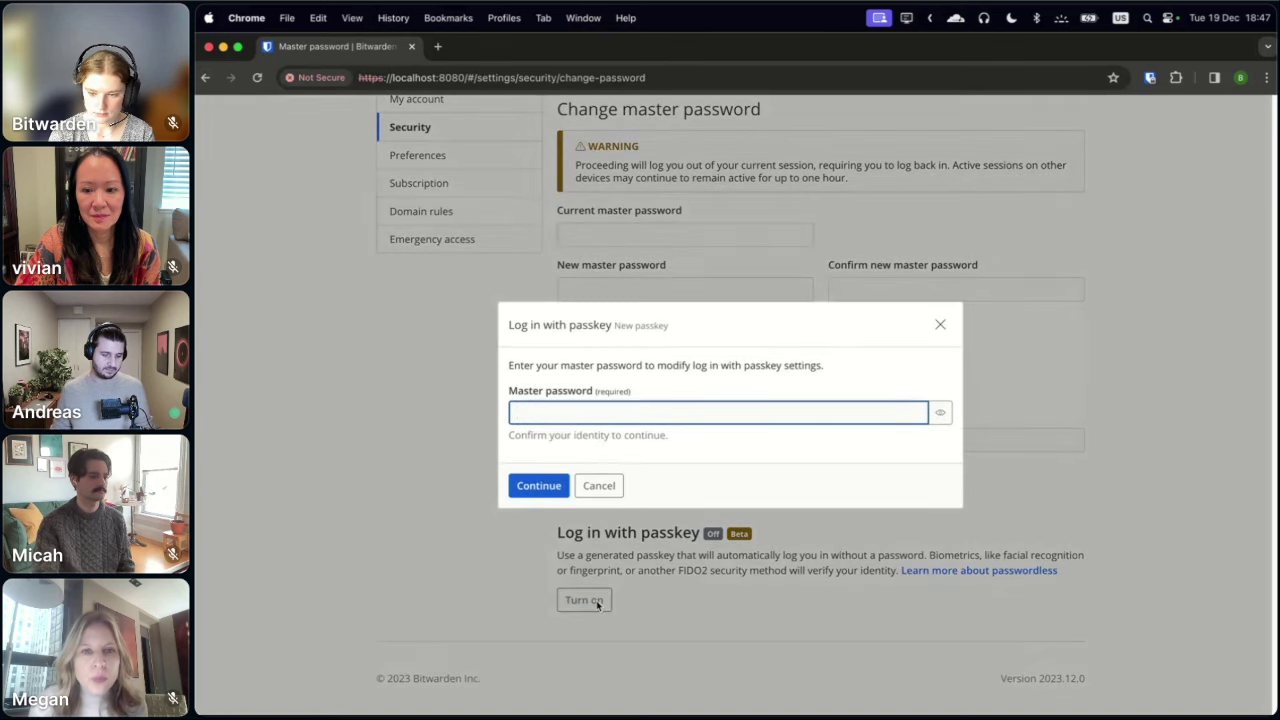
pyautogui.write('••••••••')
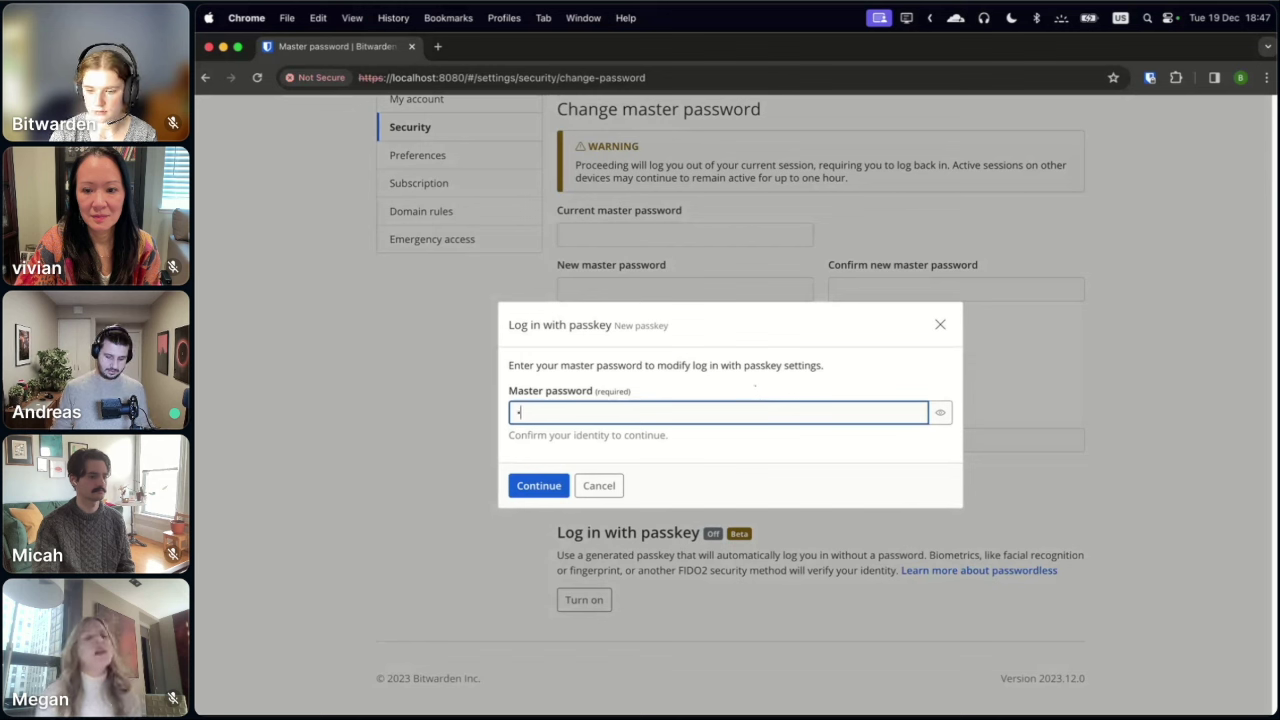
pyautogui.press('super+a')
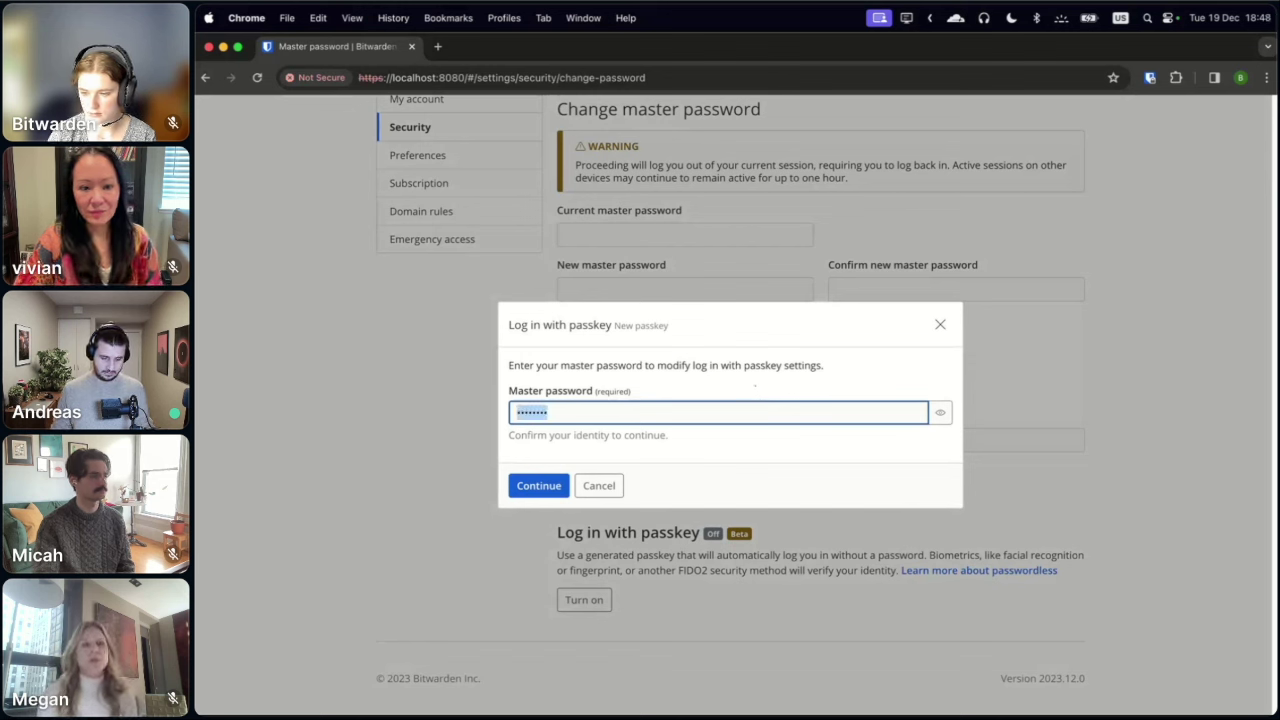
pyautogui.write('•••••••')
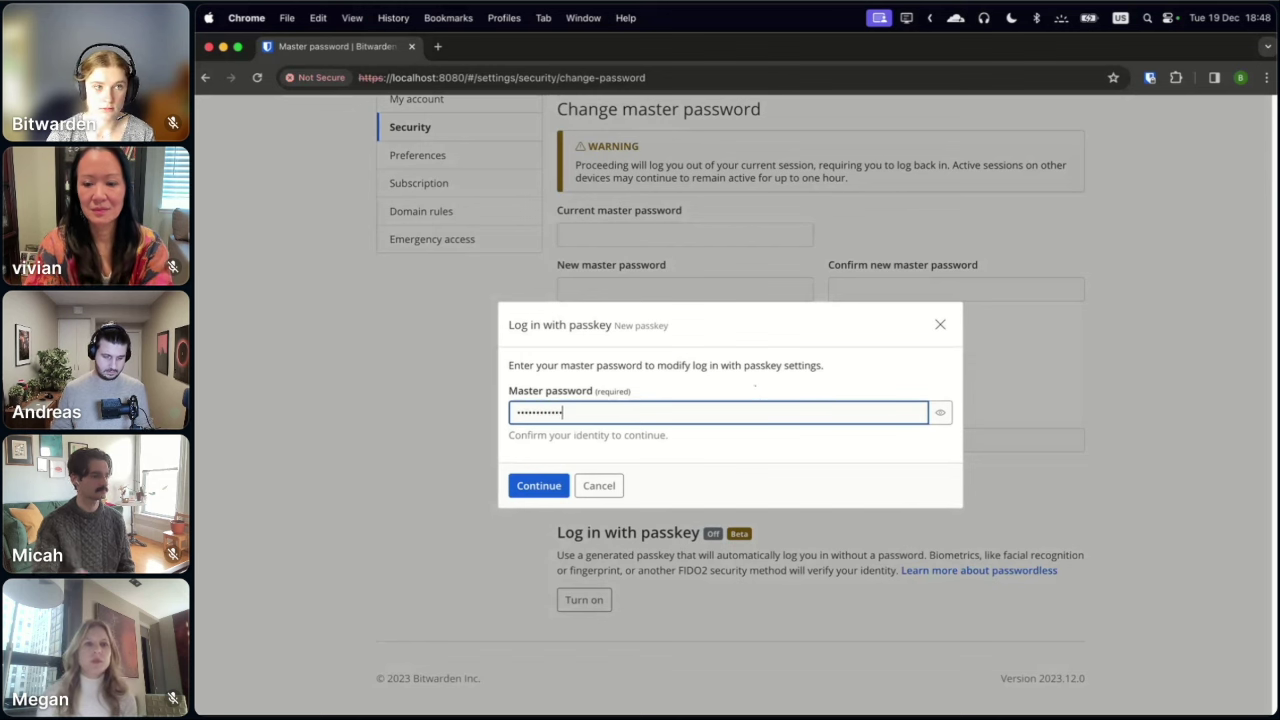
pyautogui.press('Return')
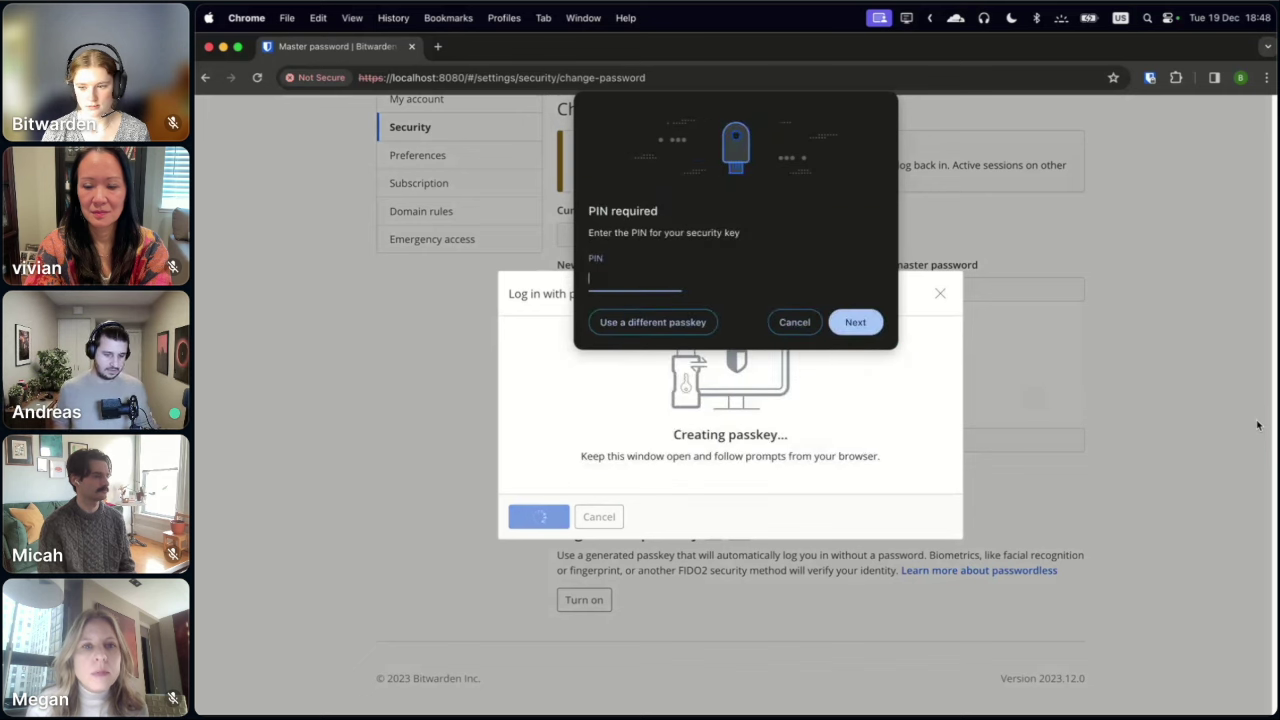
pyautogui.press('Return')
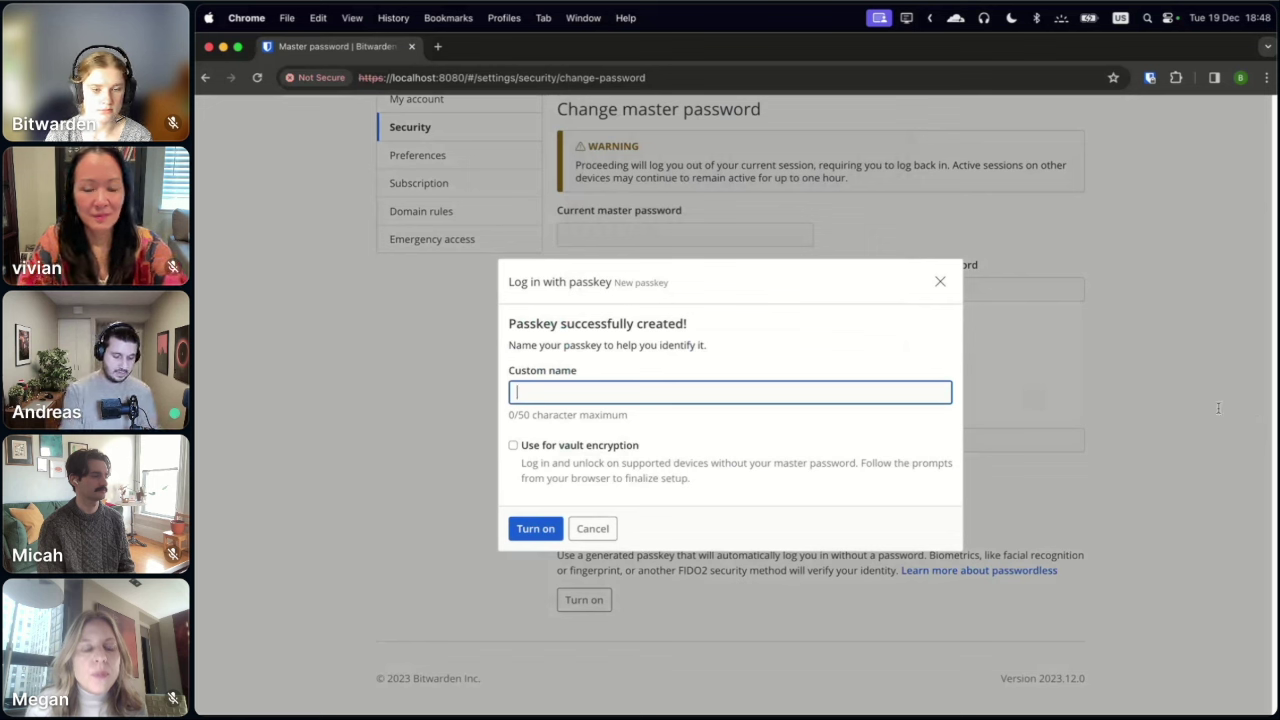
# Step: Name the passkey 'Yubikey', enable Use for vault encryption, and finish setup with the key PIN
pyautogui.write('Yubikey')
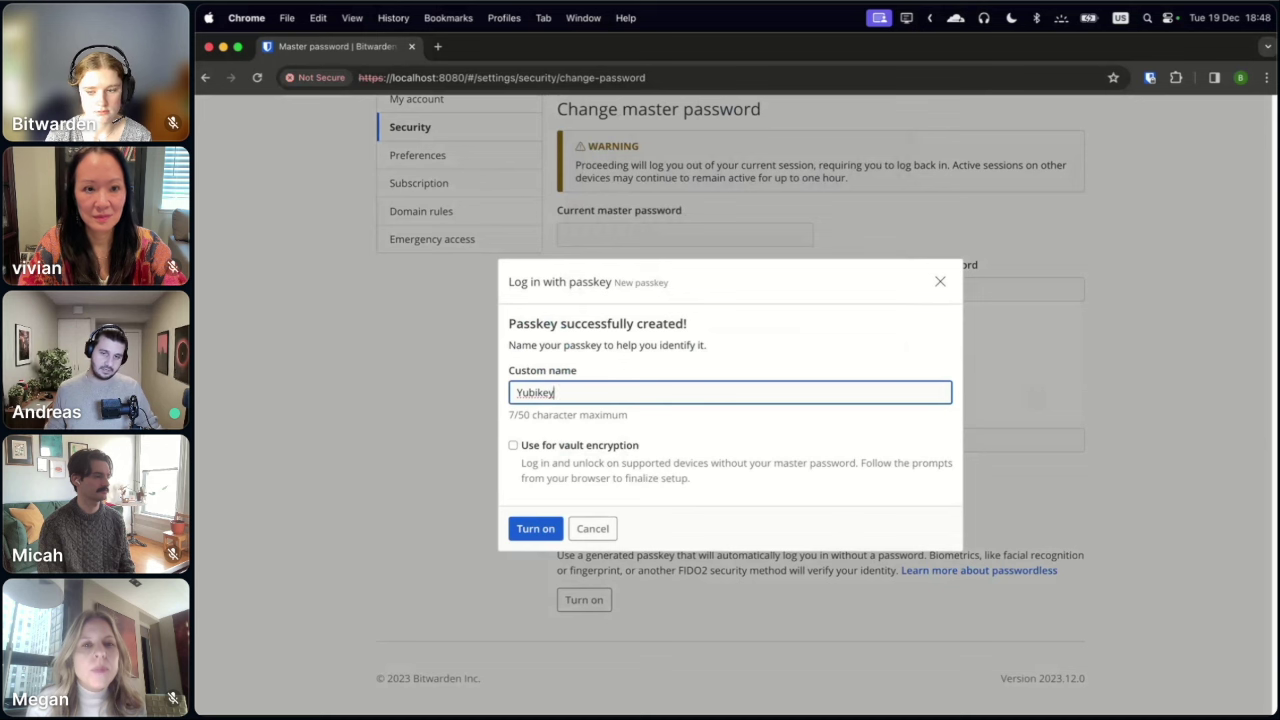
pyautogui.click(604, 443)
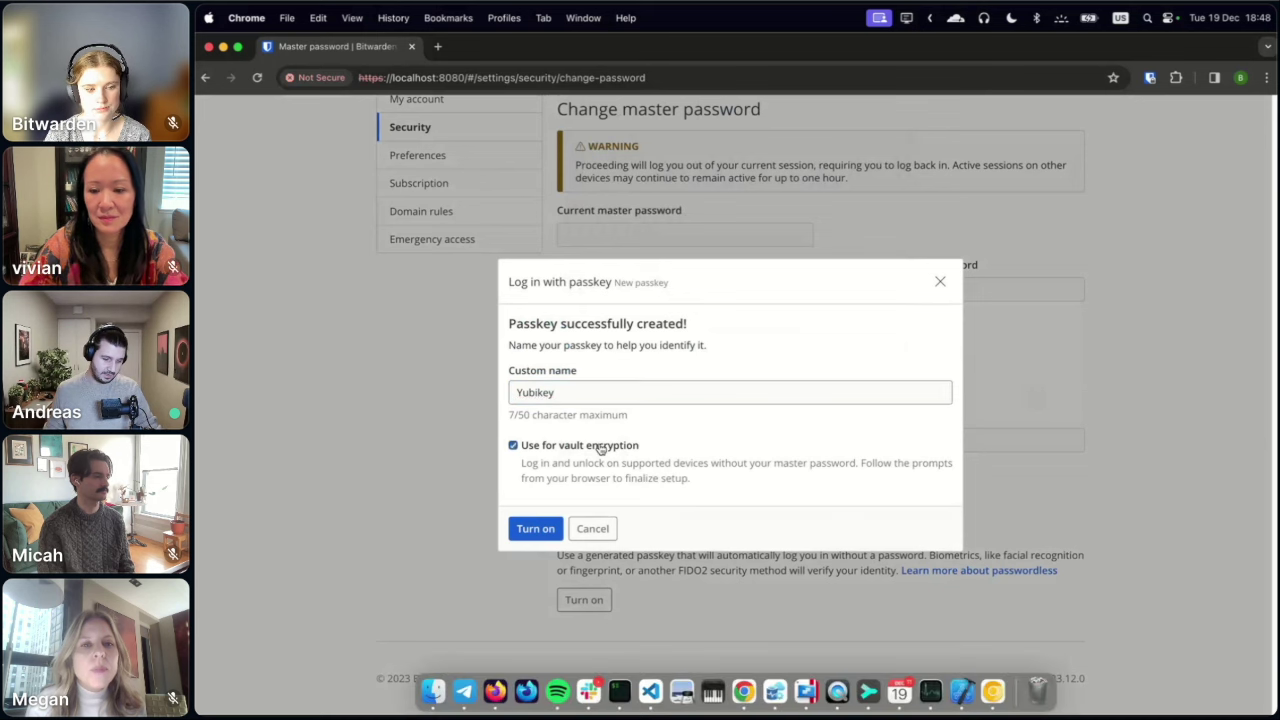
pyautogui.click(548, 533)
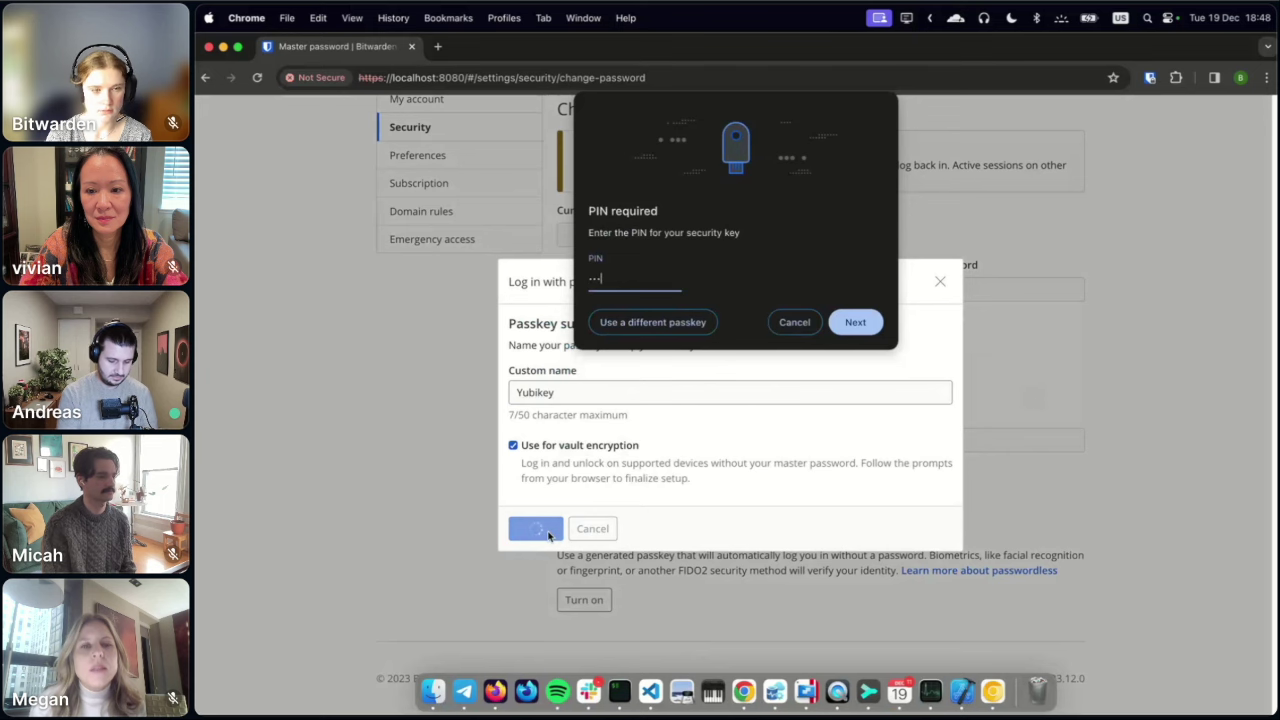
pyautogui.press('Return')
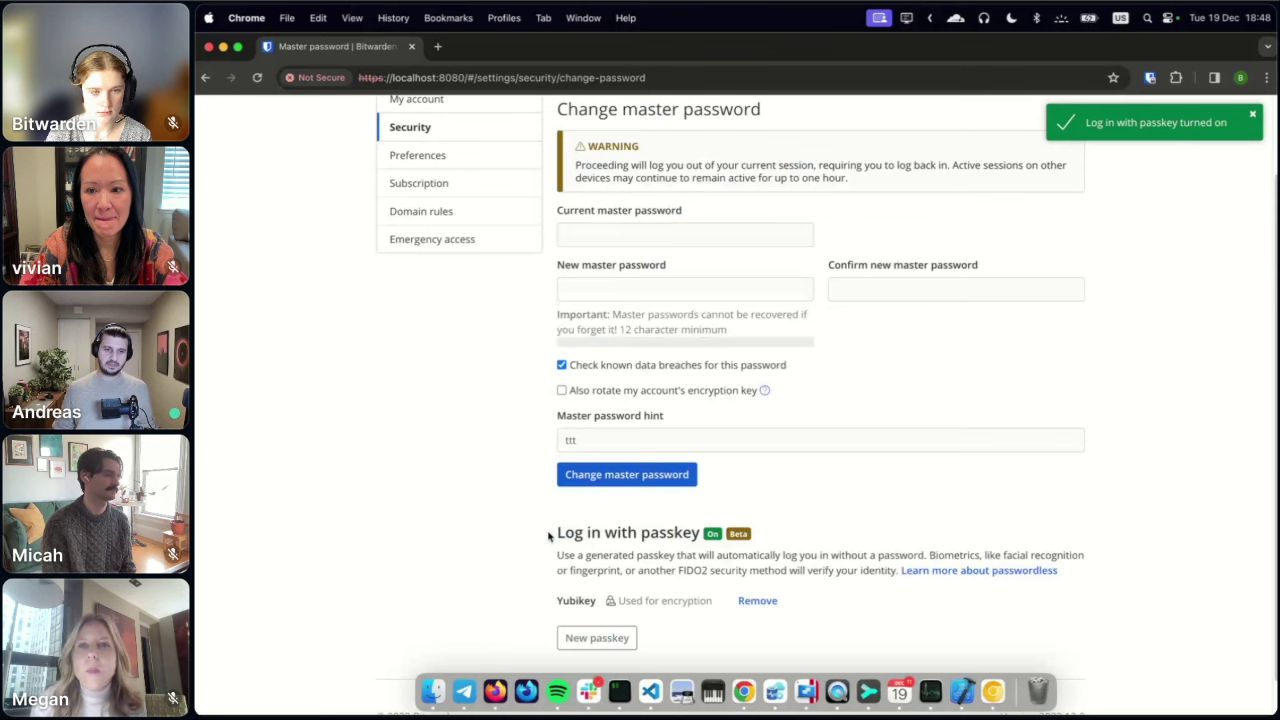
# Step: Add a second passkey named 'Chrome', stored in the Chrome profile, after confirming the master password
pyautogui.scroll(-1, 668, 520)
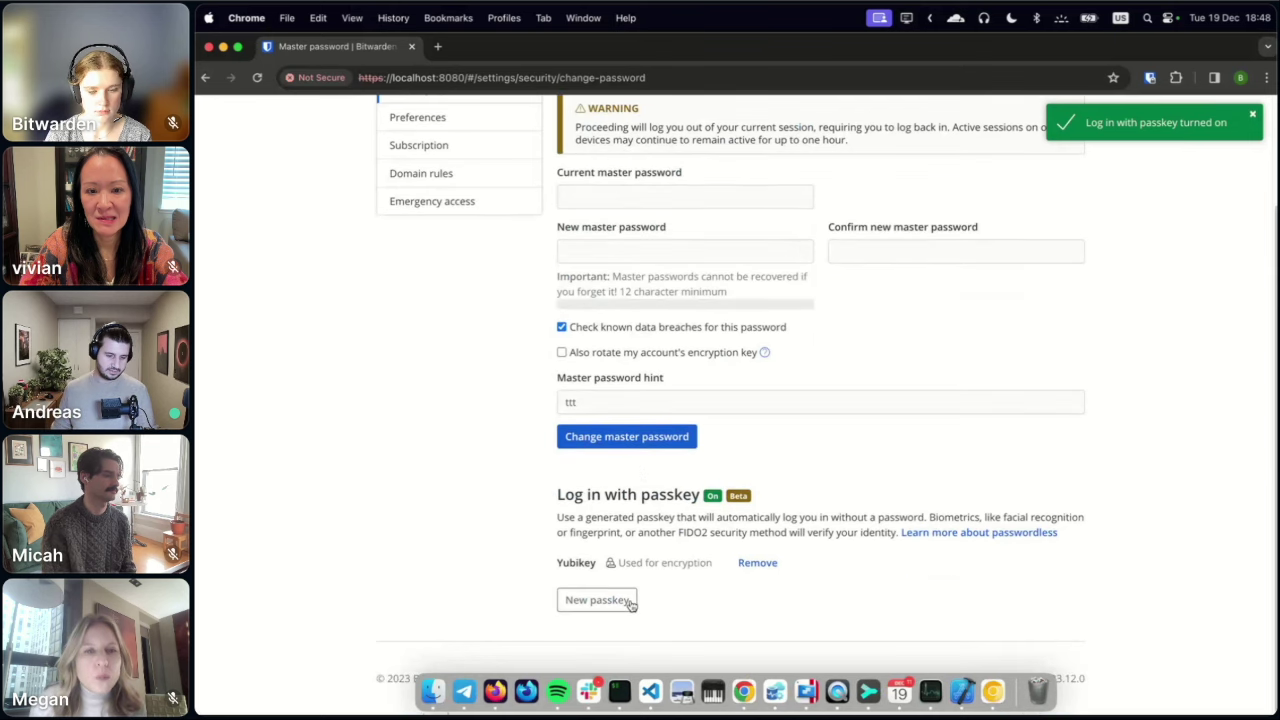
pyautogui.click(615, 605)
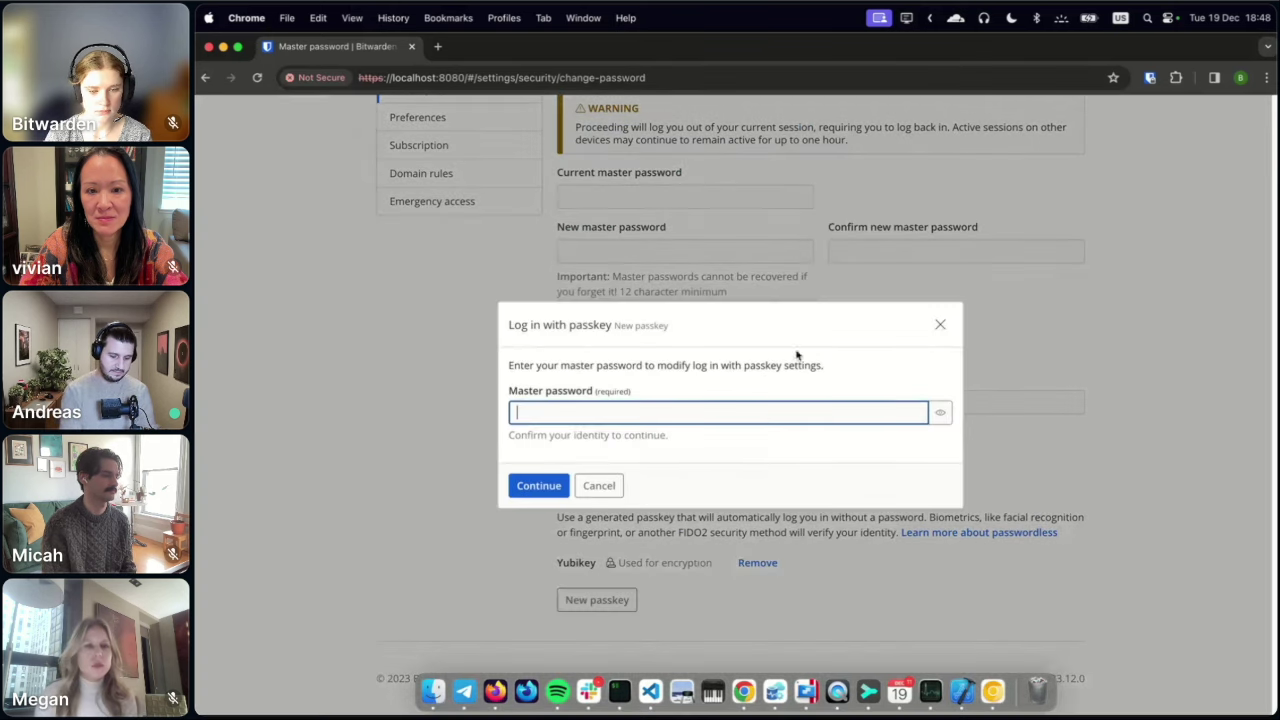
pyautogui.write('••••••••••••')
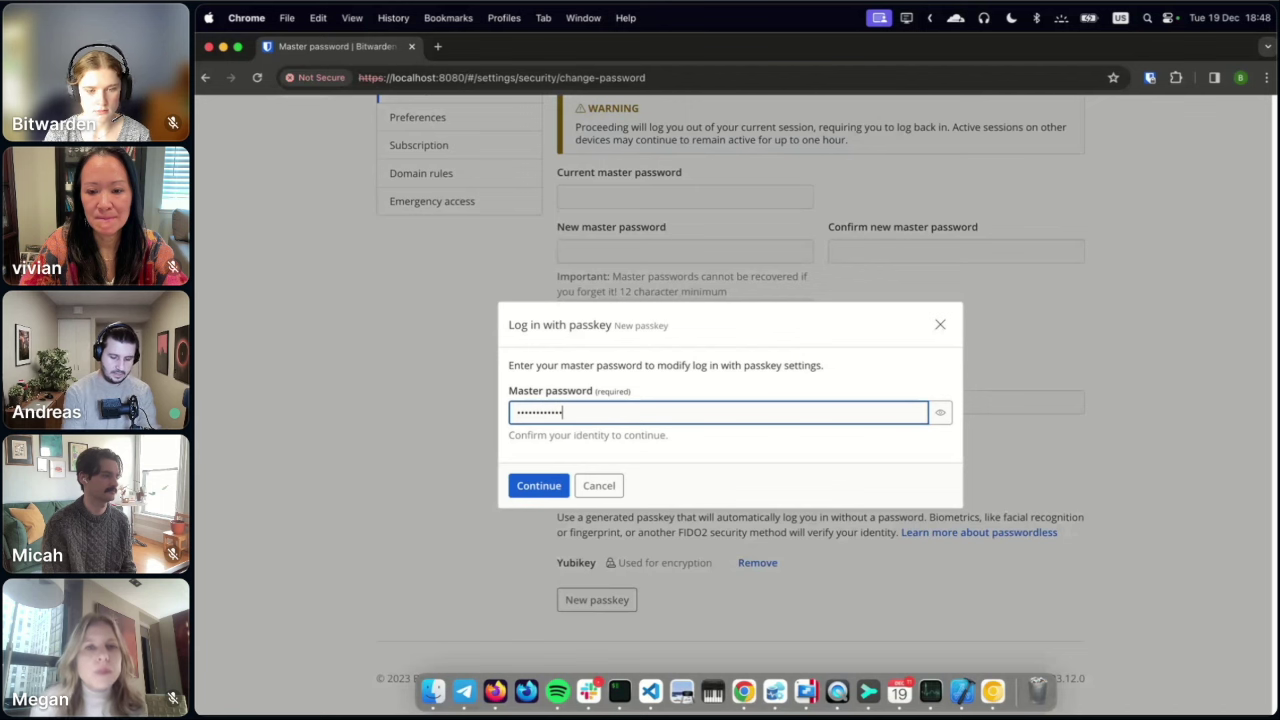
pyautogui.press('Return')
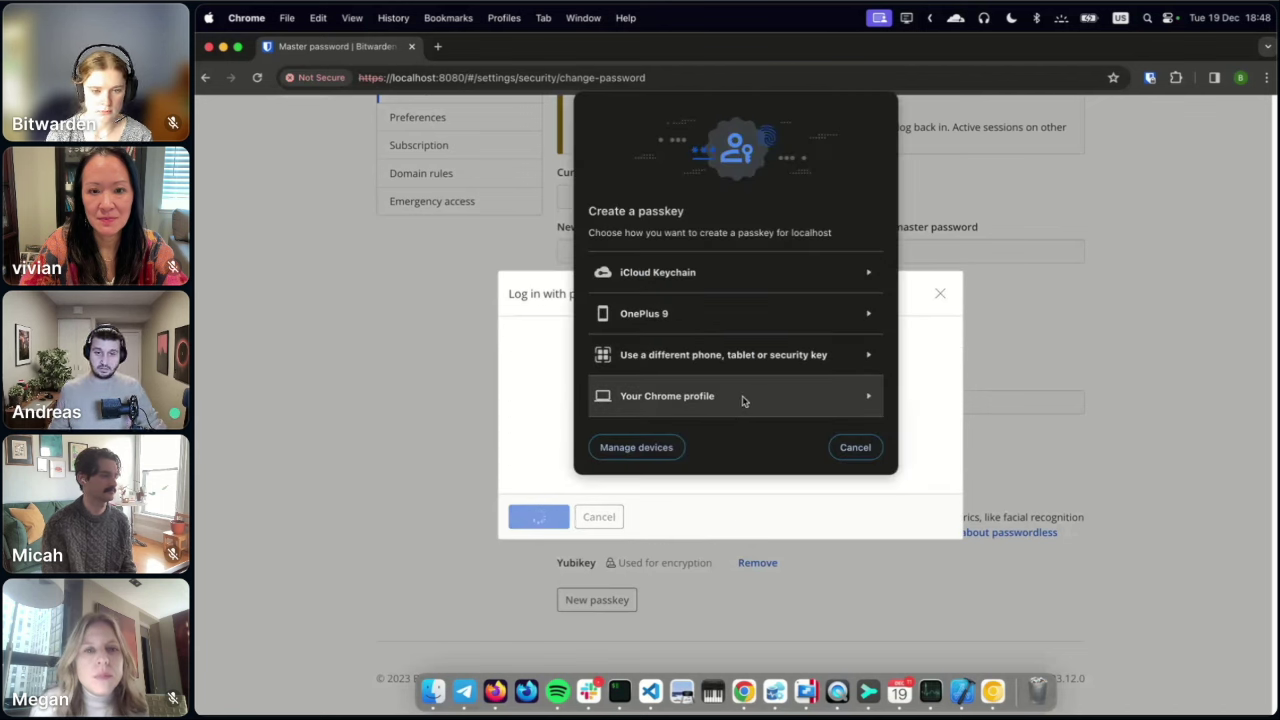
pyautogui.click(742, 395)
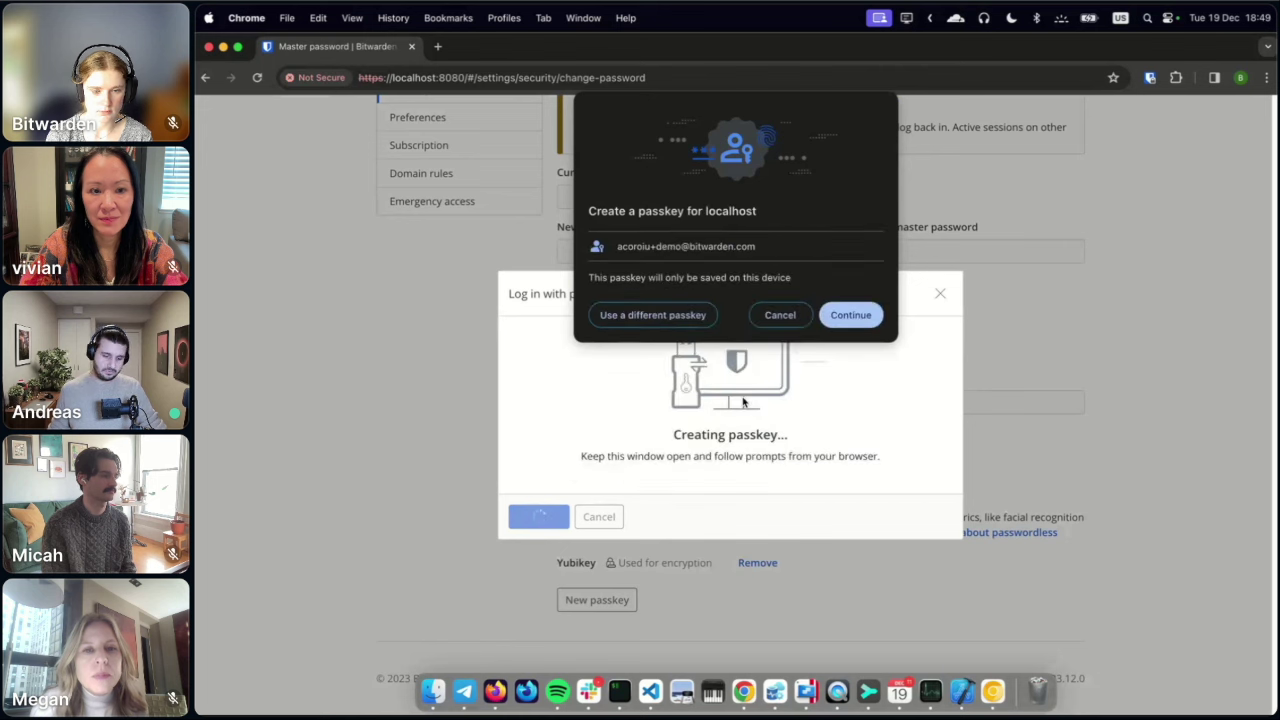
pyautogui.click(853, 315)
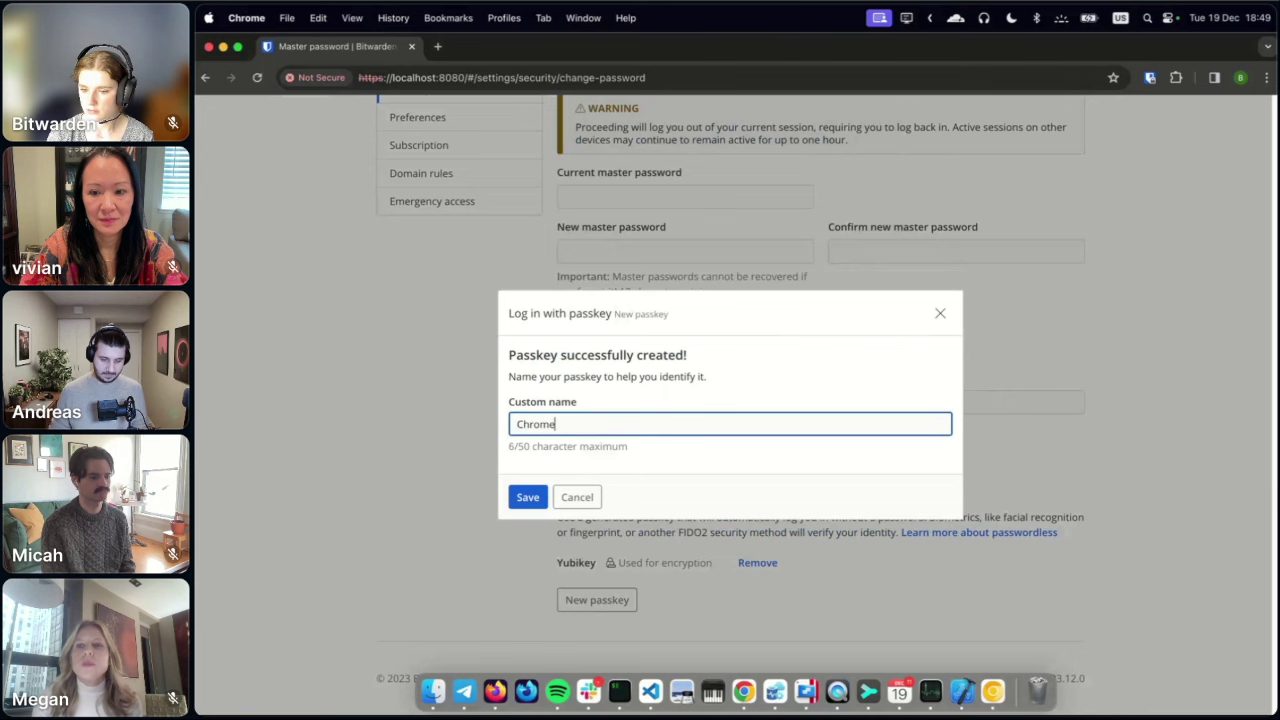
pyautogui.press('Return')
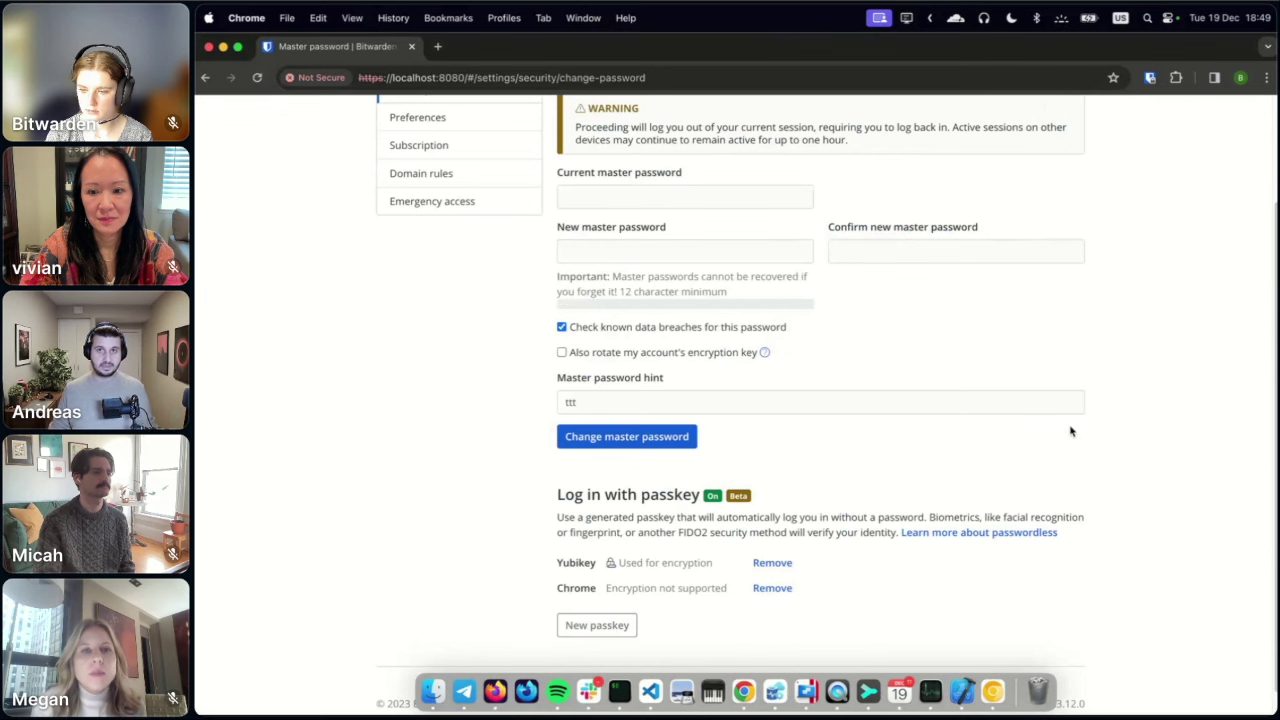
pyautogui.scroll(-1, 791, 557)
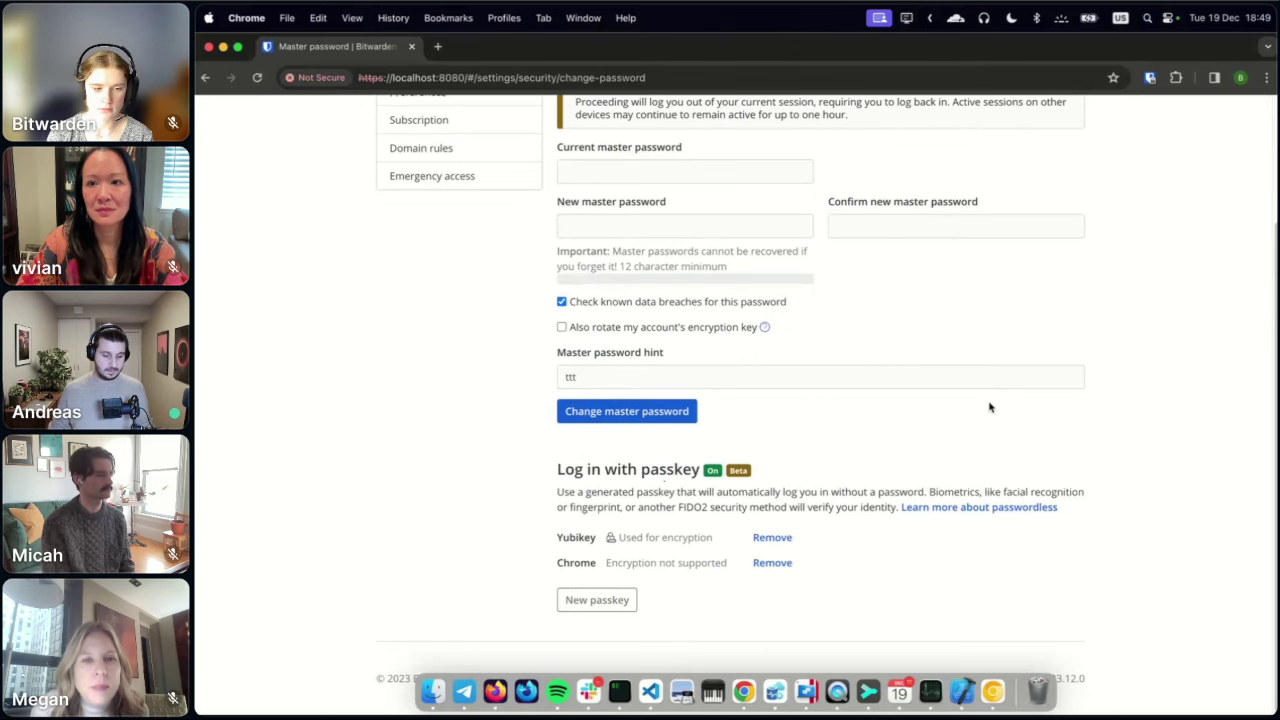
pyautogui.scroll(3, 976, 406)
# Step: Log out, then sign back in with the YubiKey passkey using its security key PIN
pyautogui.click(1078, 119)
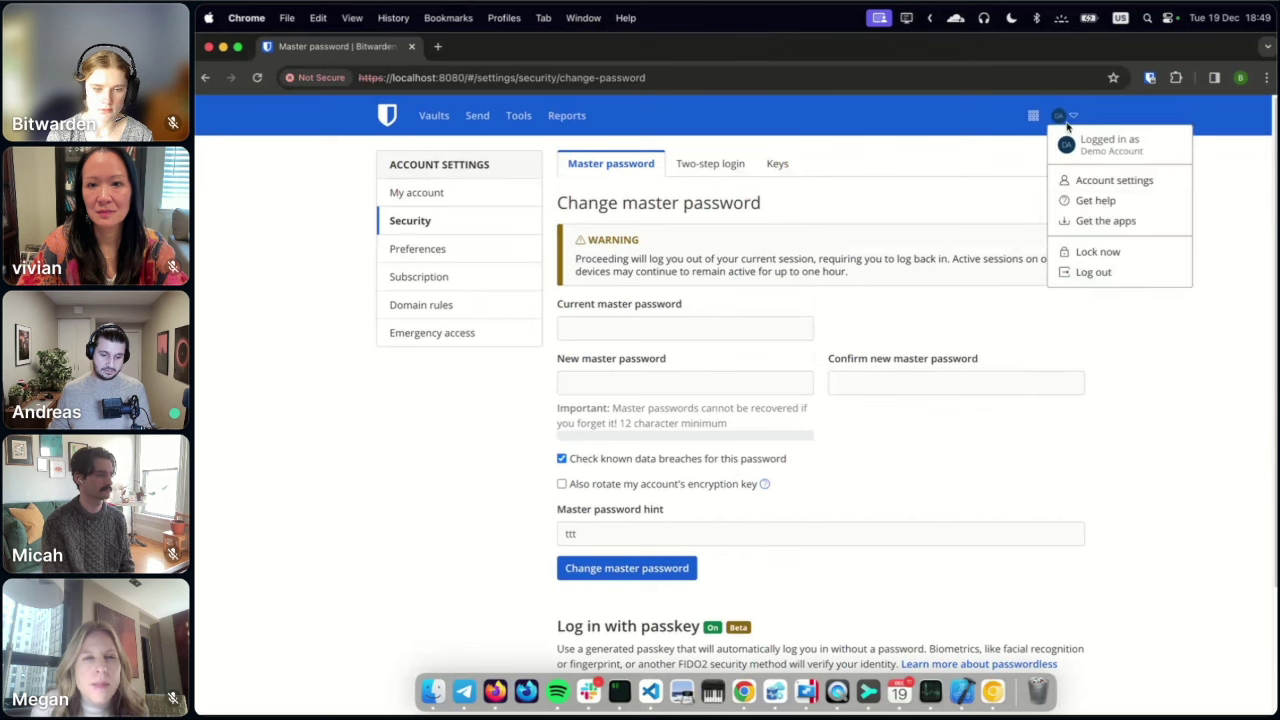
pyautogui.click(1129, 275)
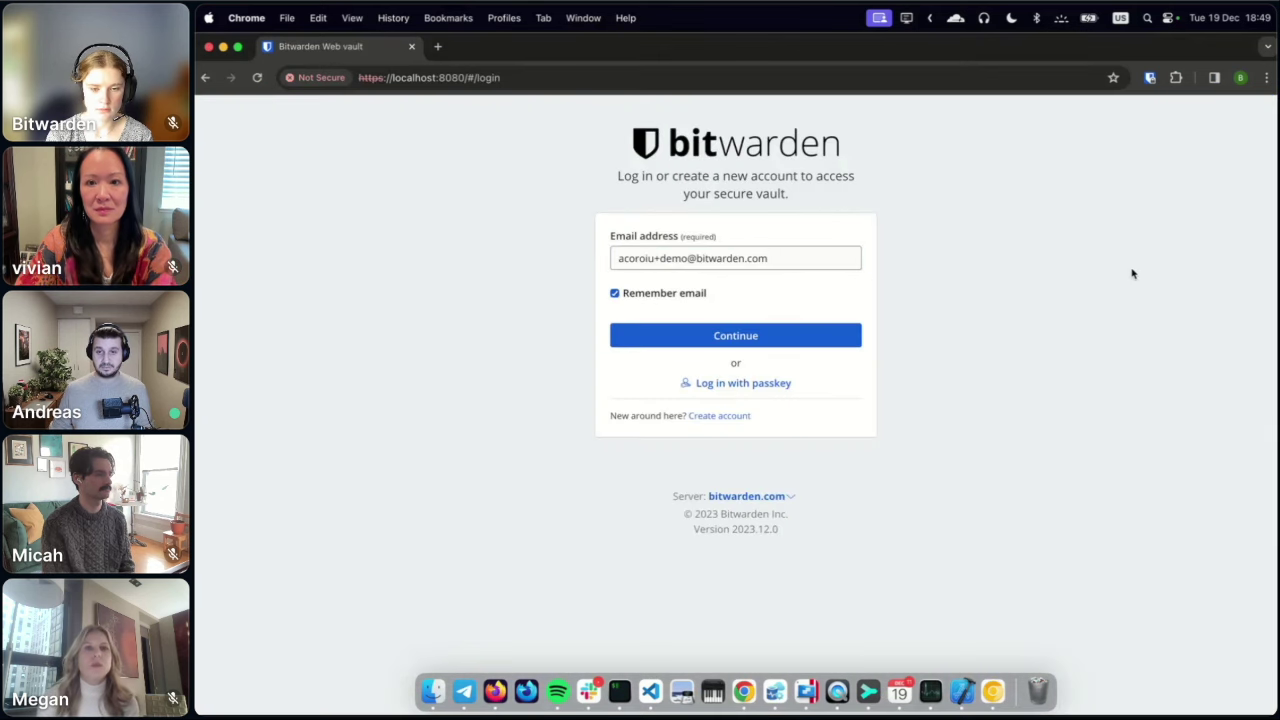
pyautogui.click(772, 385)
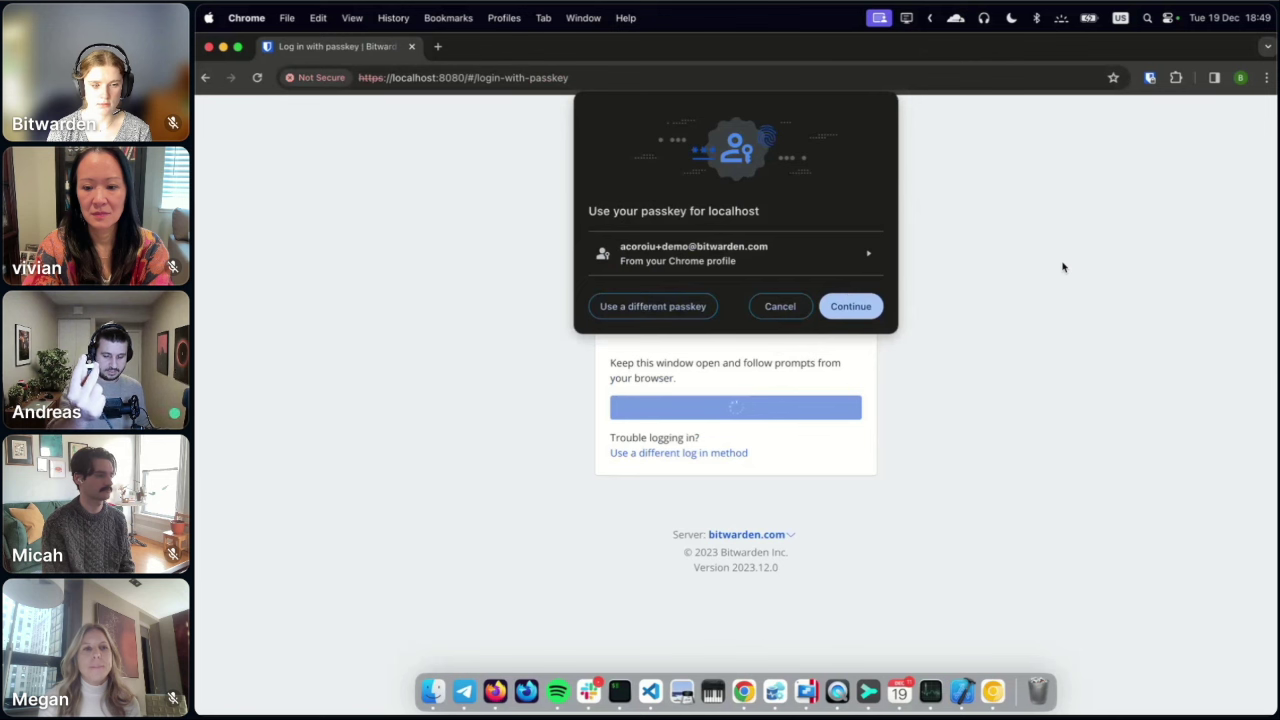
pyautogui.press('Return')
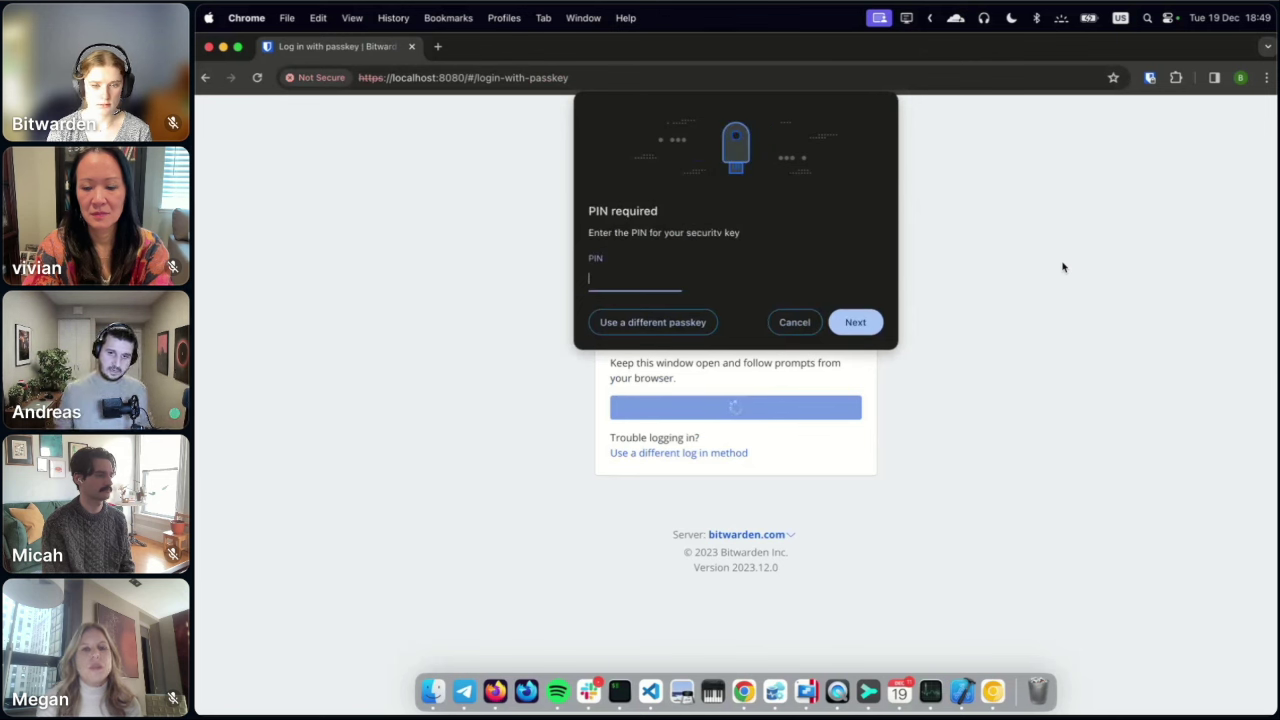
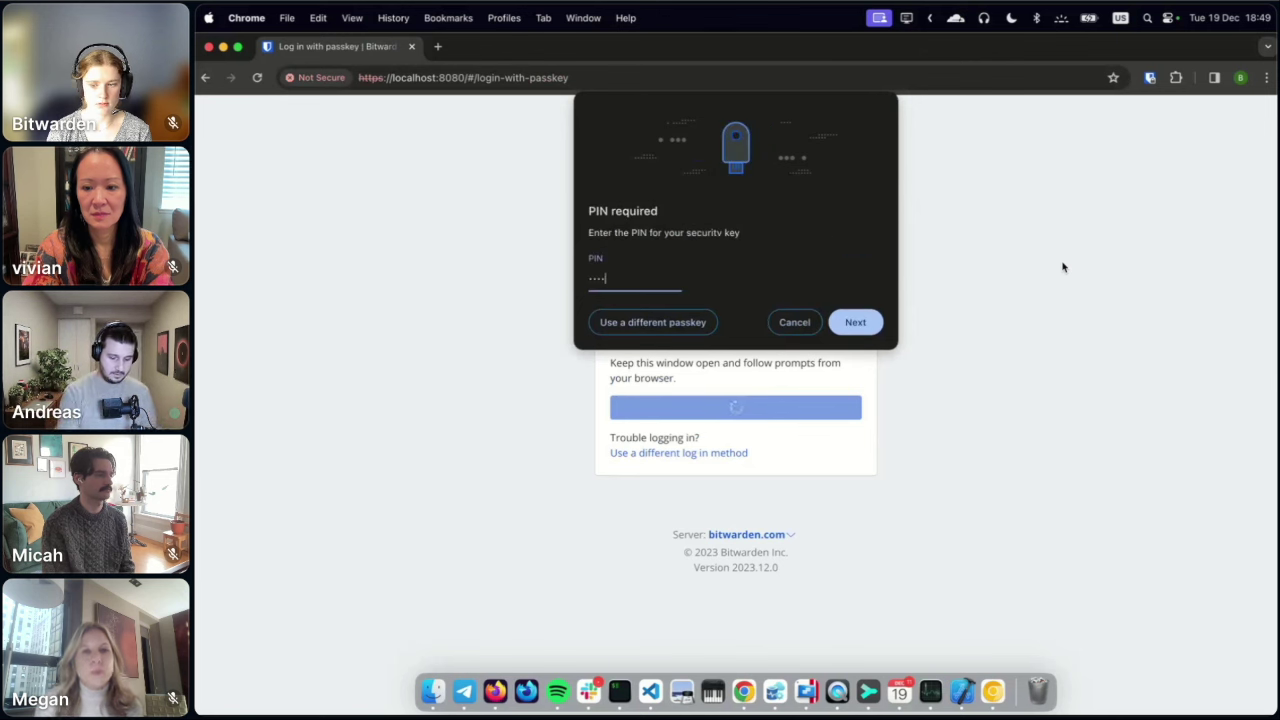
pyautogui.press('Return')
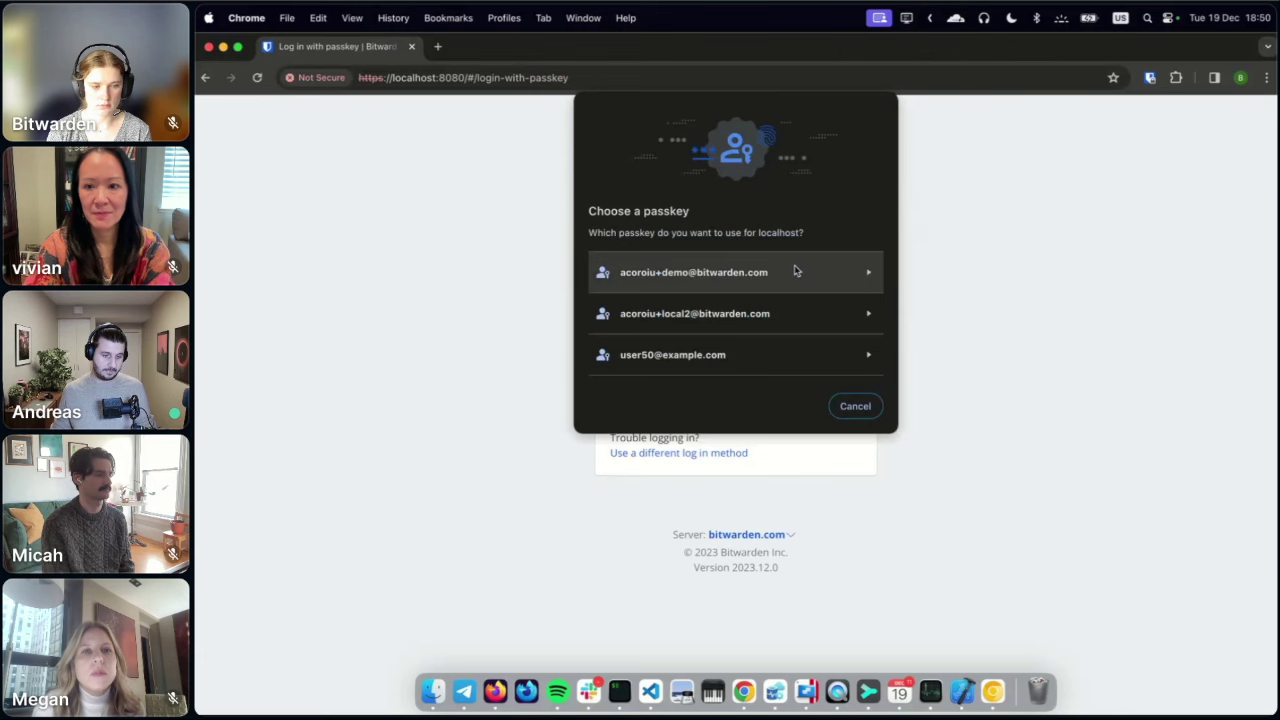
pyautogui.click(795, 271)
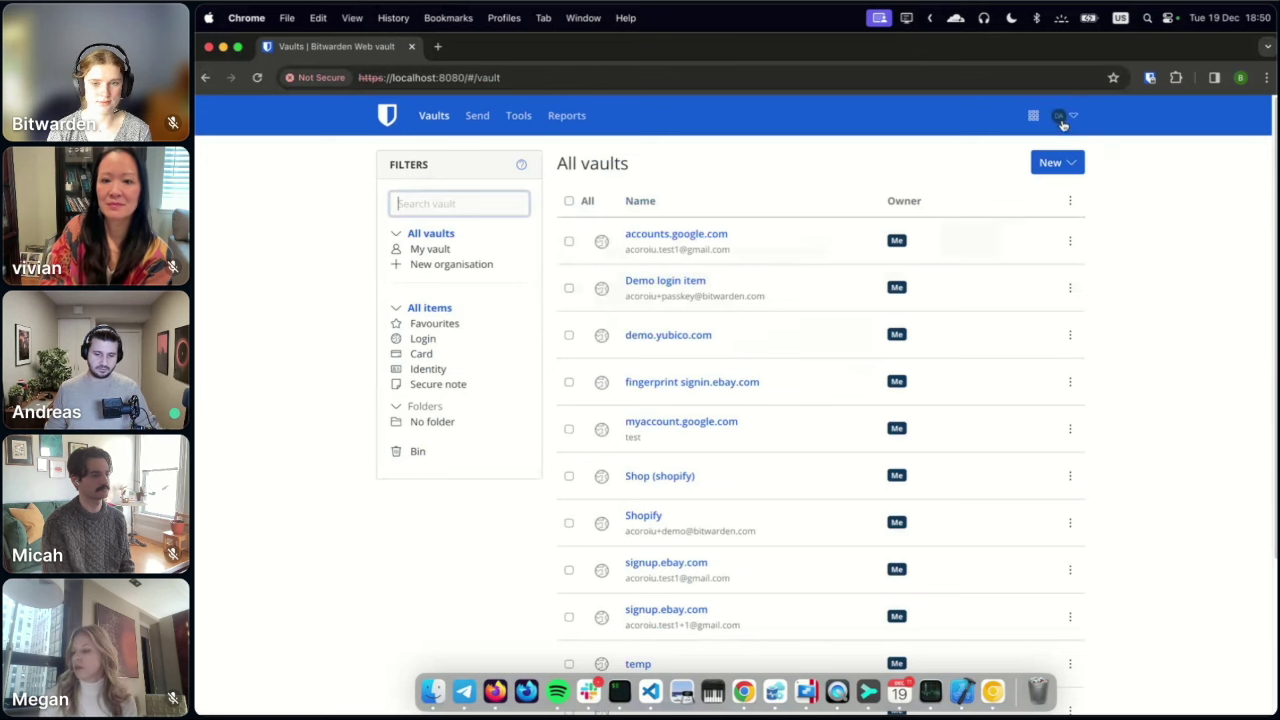
# Step: Log out and sign back in using the passkey stored in the Chrome profile
pyautogui.click(1074, 118)
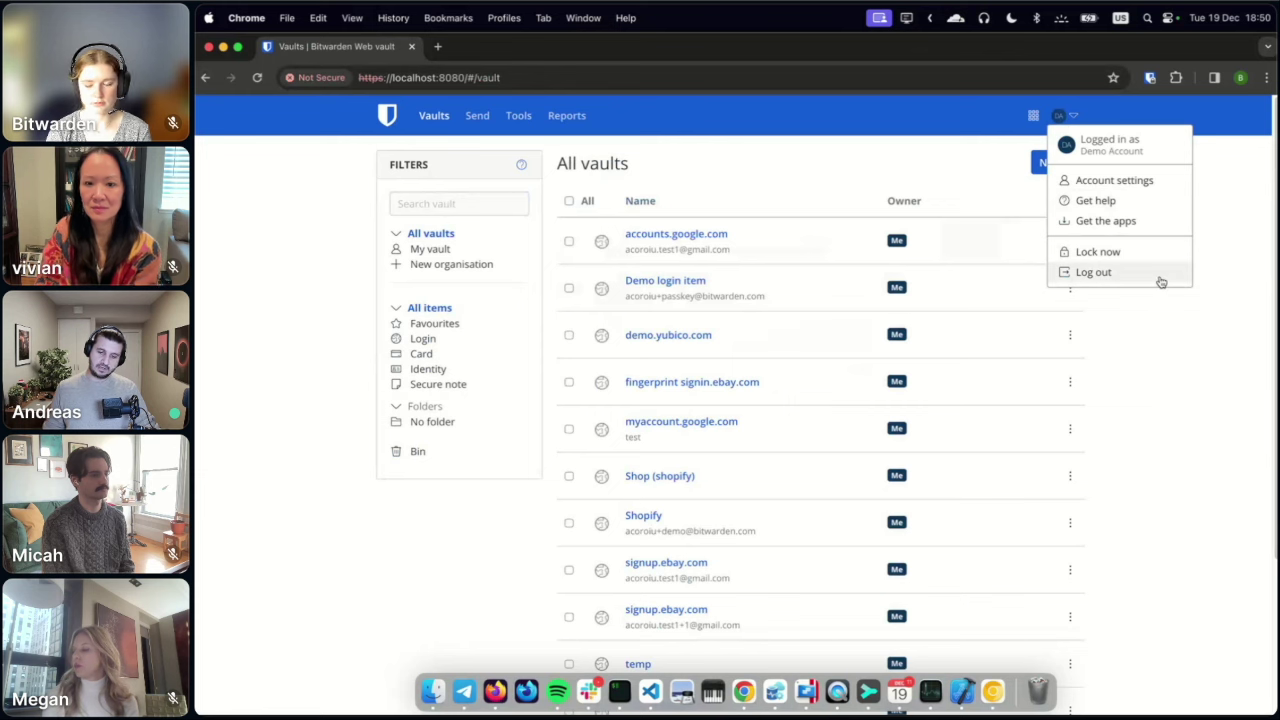
pyautogui.click(1093, 272)
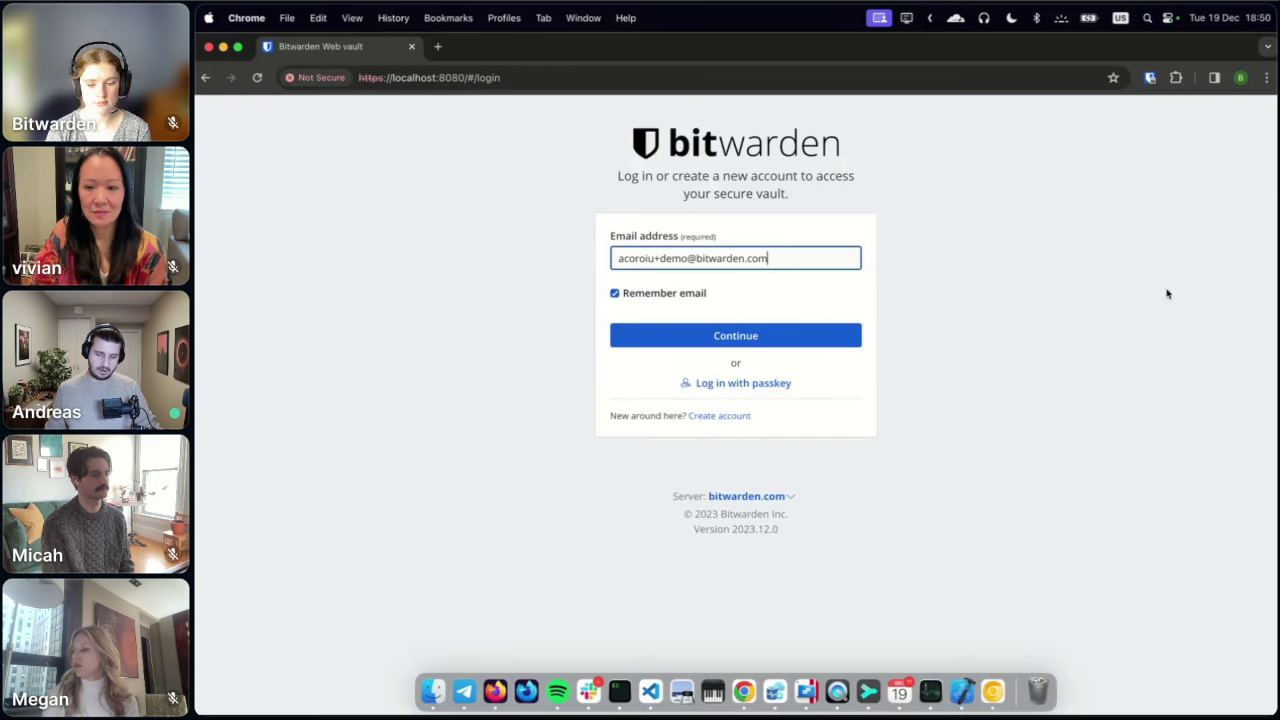
pyautogui.click(779, 384)
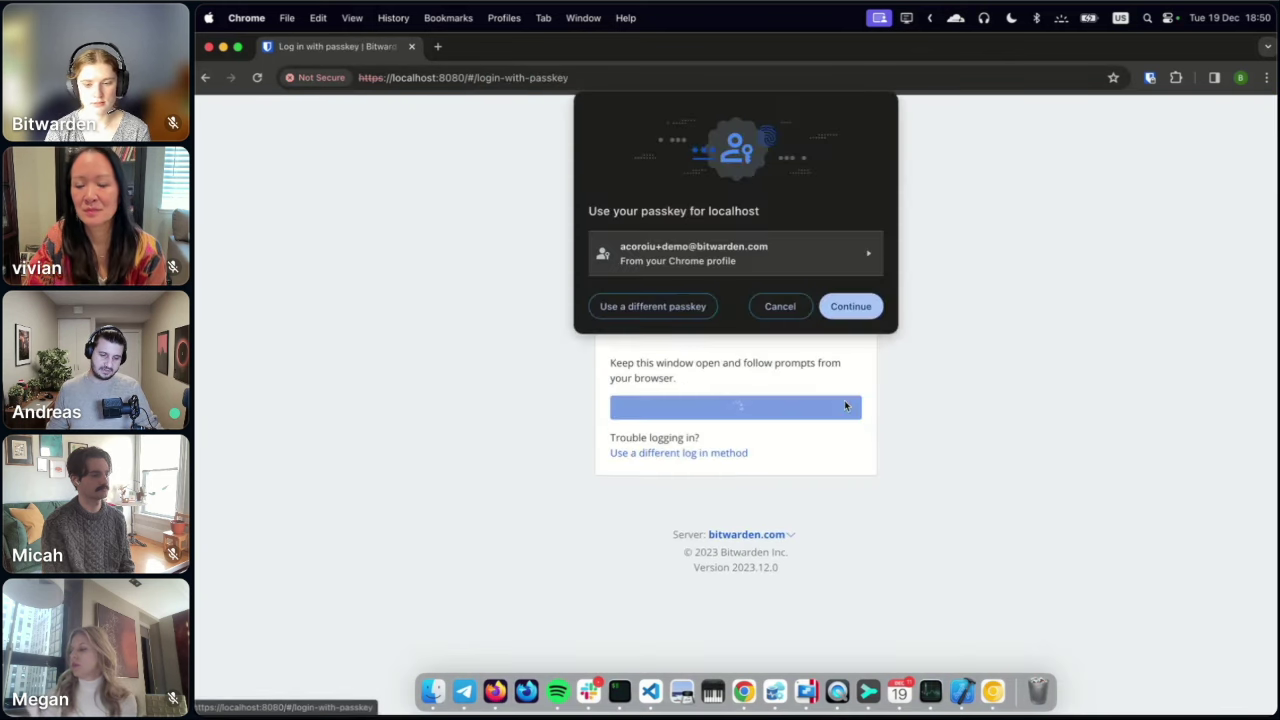
pyautogui.click(850, 307)
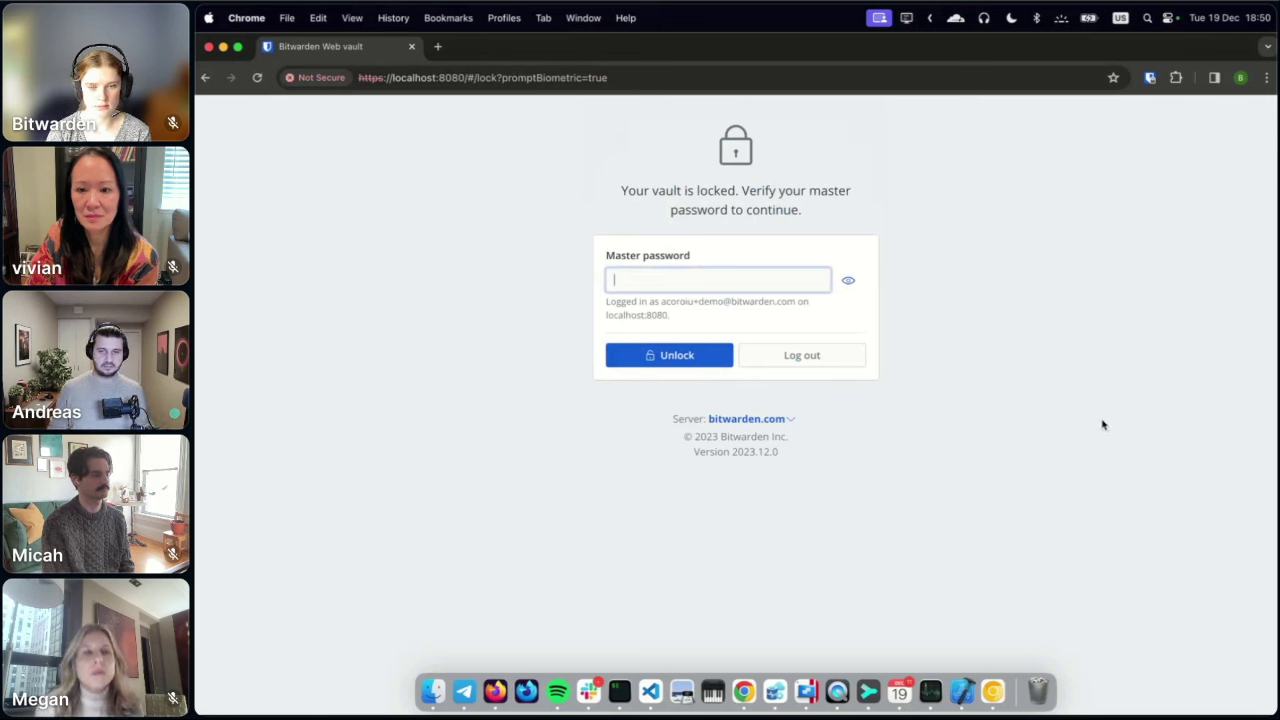
# Step: Unlock the vault with the master password, retyping it after a typo
pyautogui.write('•••••••••••')
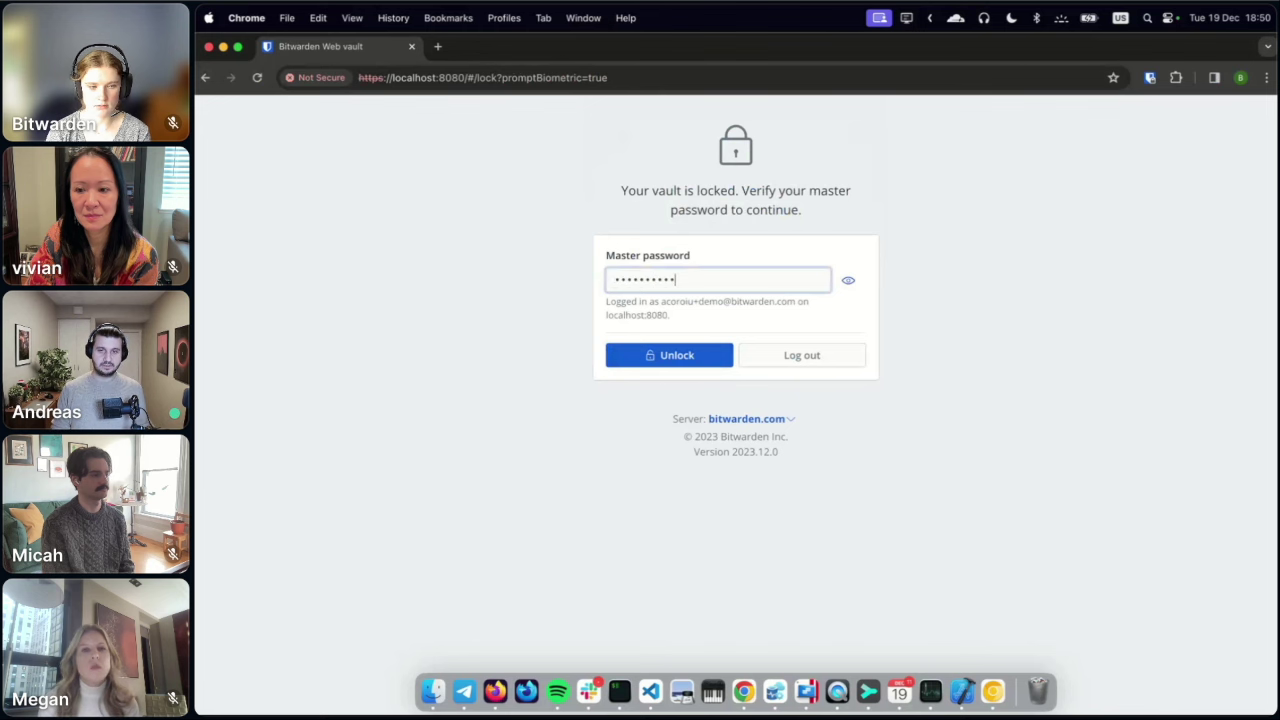
pyautogui.press('super+a')
pyautogui.write('••••••••••••')
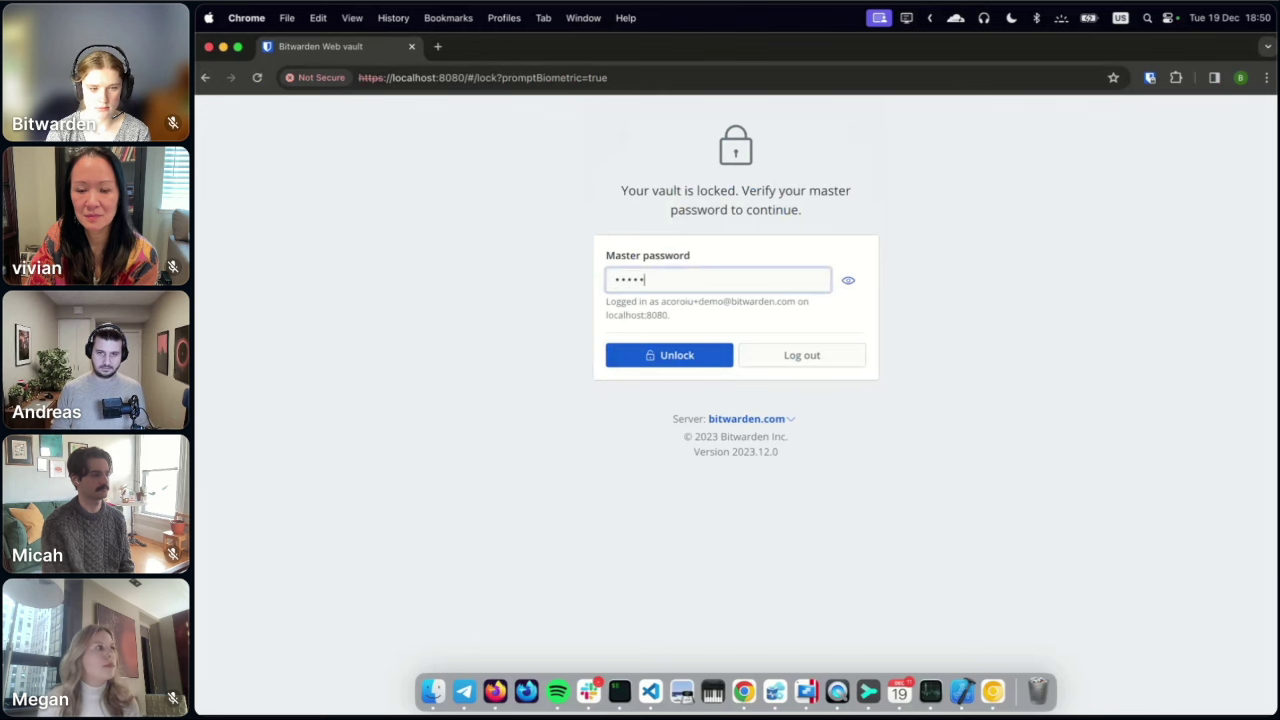
pyautogui.press('Return')
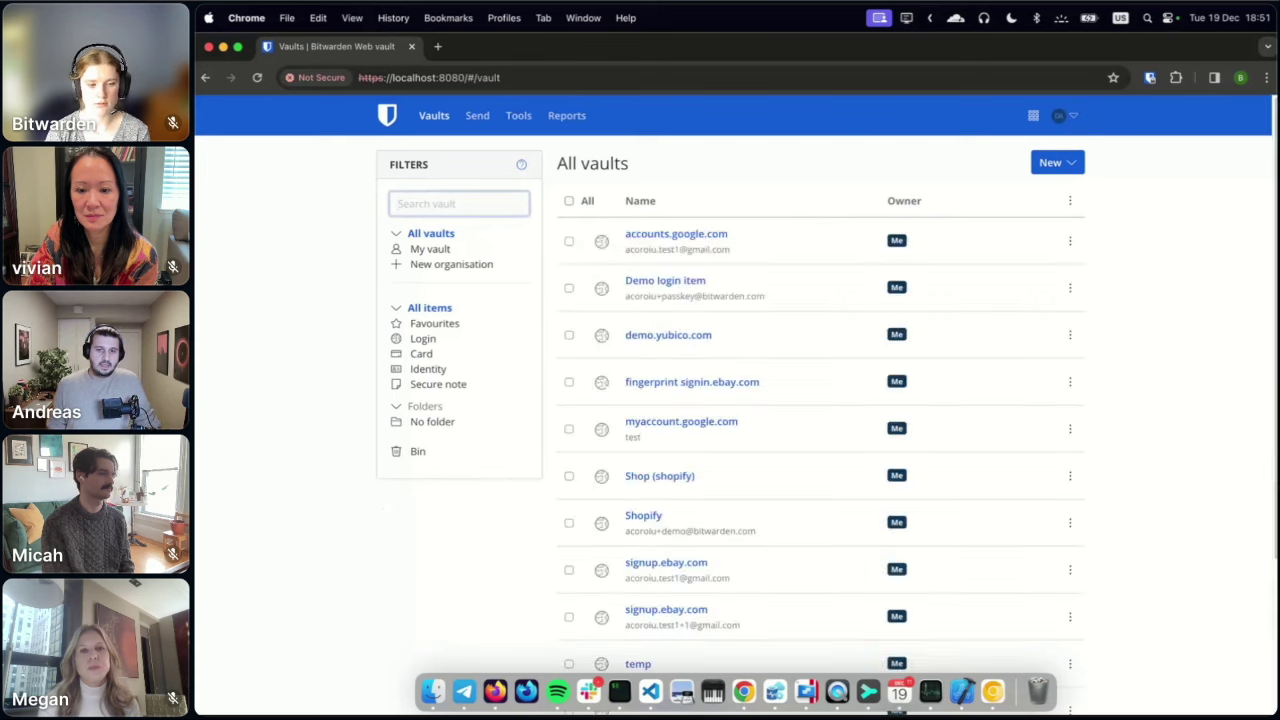